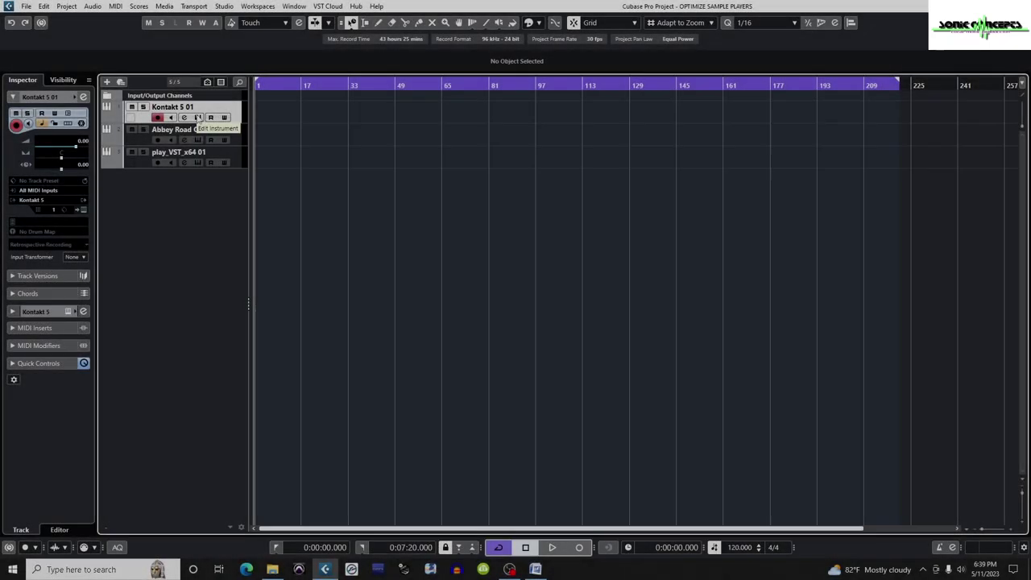
Step: Open the Kontakt 5 plug-in window on the Kontakt 5 01 track
click(197, 118)
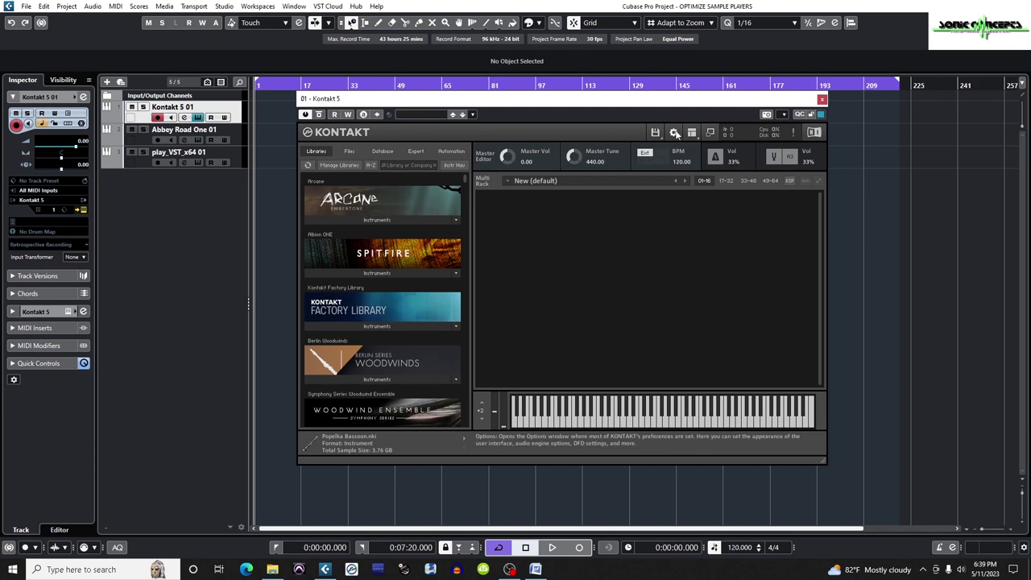
Step: Show Kontakt's Engine options and choose a core count for multiprocessor support
click(675, 133)
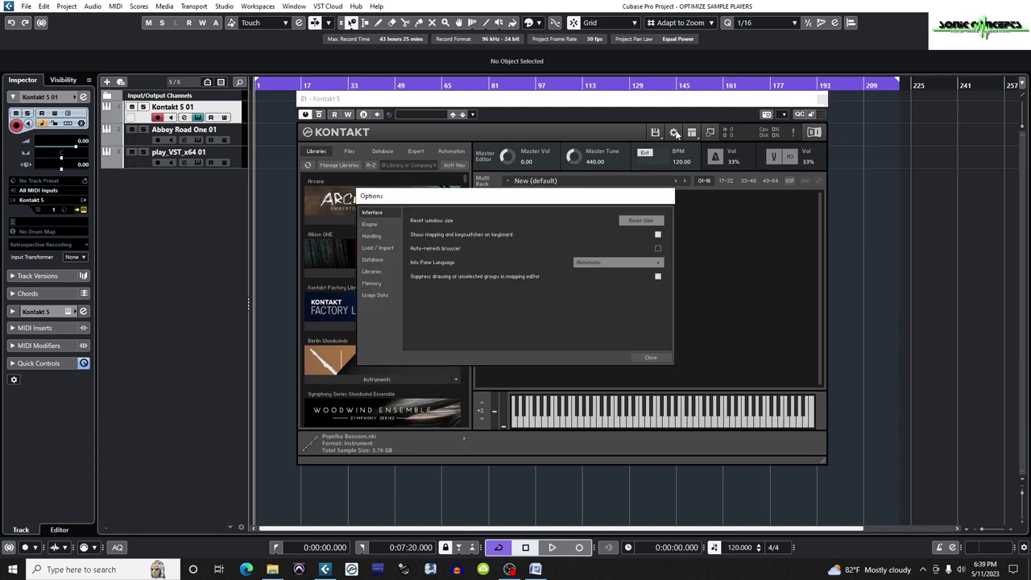
click(370, 225)
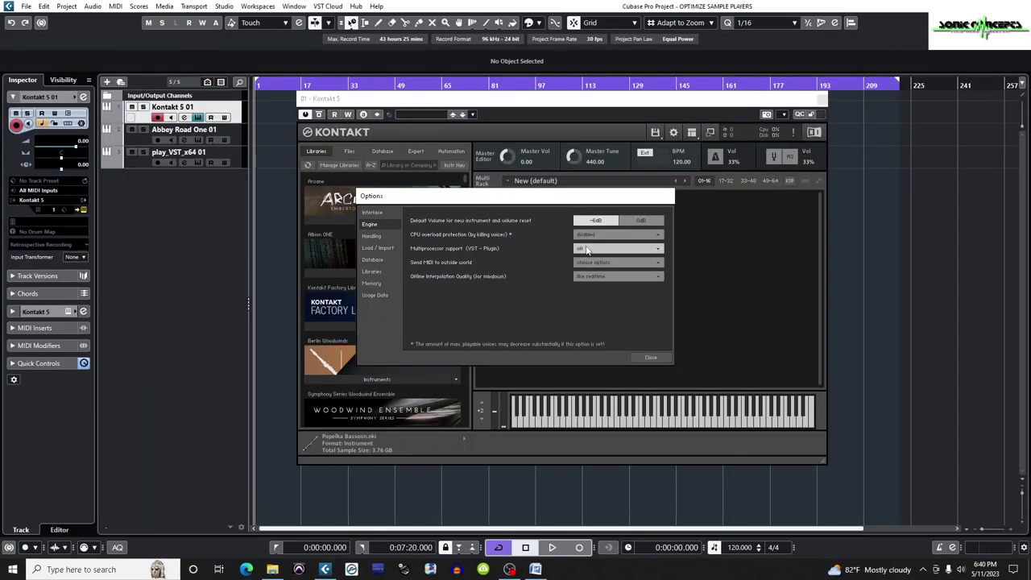
click(587, 250)
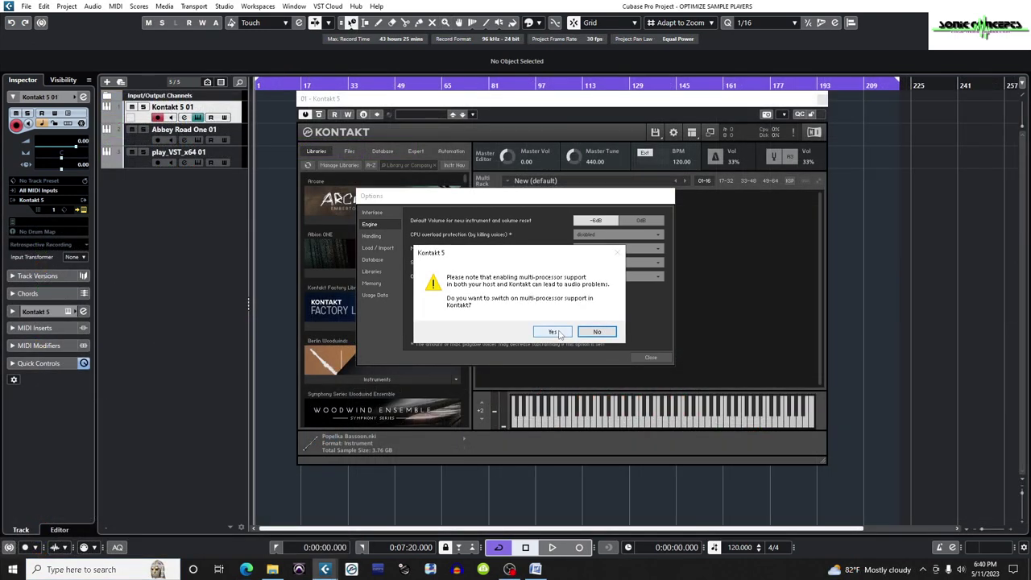
Step: Confirm 16-core multi-processor support and dismiss the restart notice
click(554, 332)
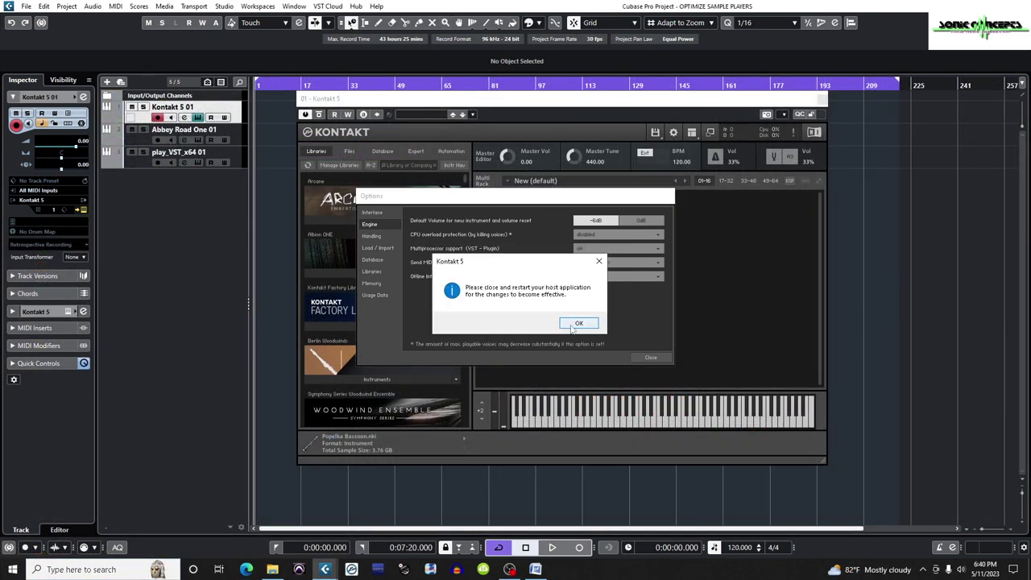
click(575, 324)
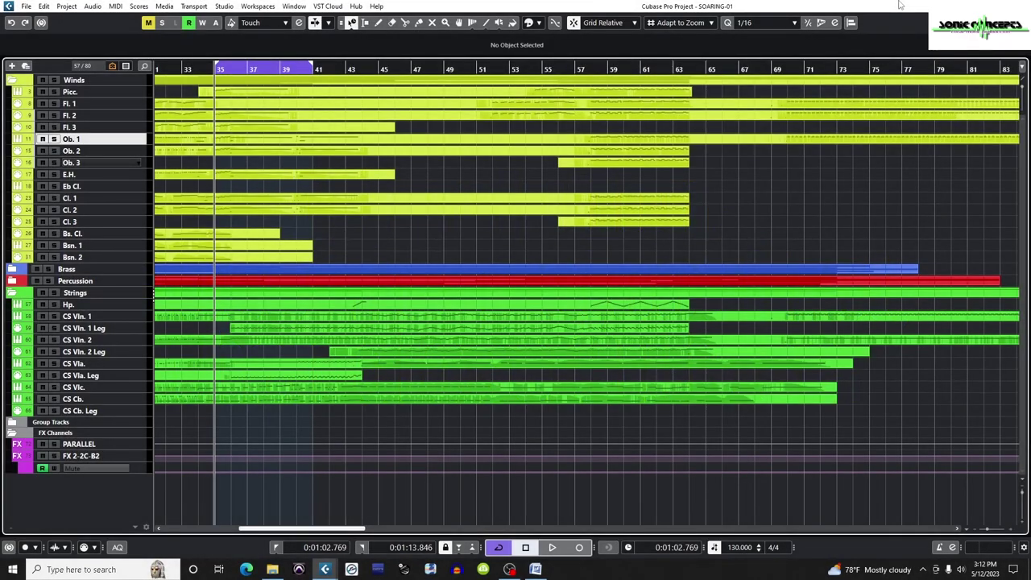
Step: Show the Audio Performance meter and play the SOARING-01 arrangement
key(F12)
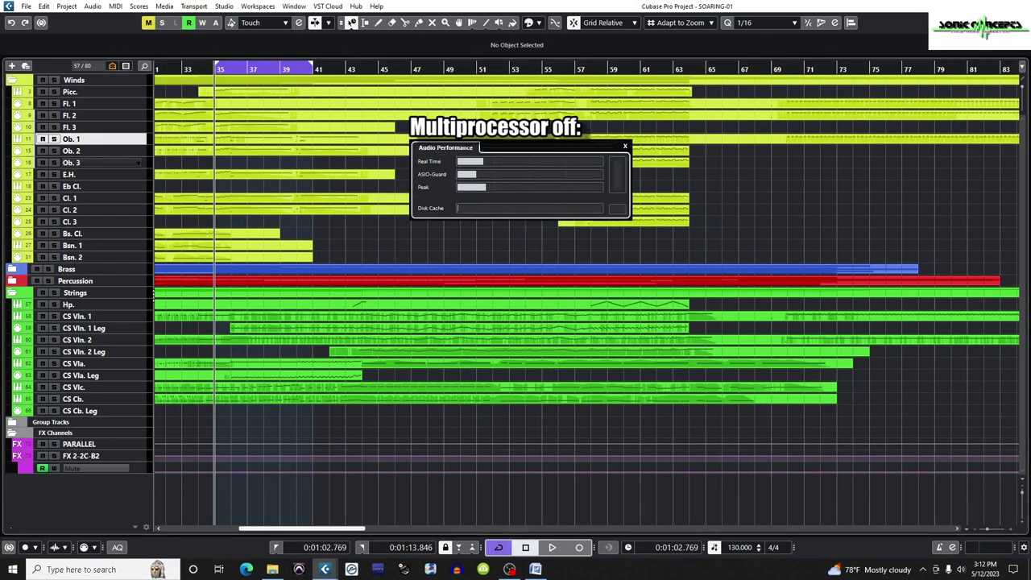
key(space)
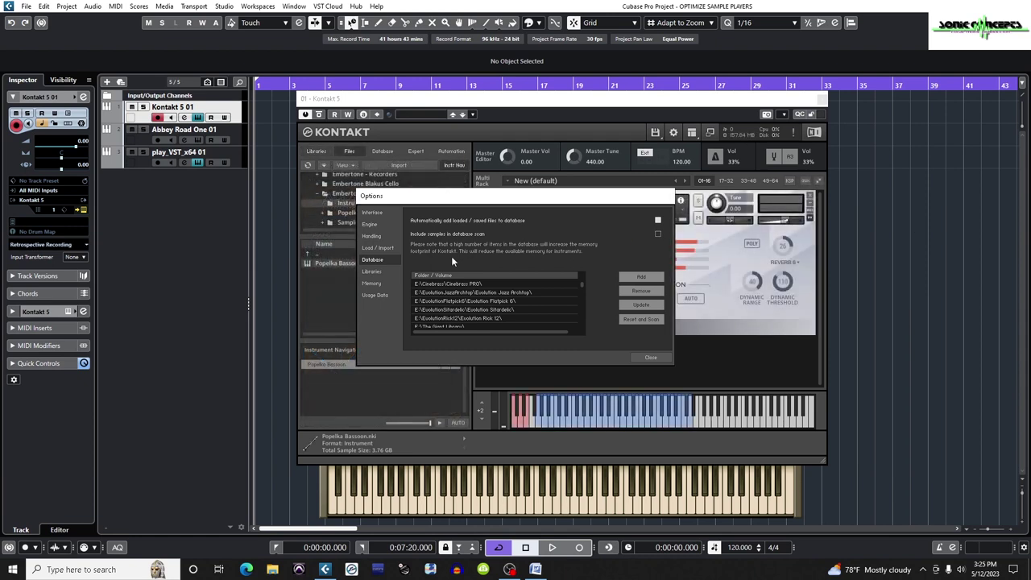
Step: Switch Kontakt's Options dialog to the Memory settings page
click(370, 285)
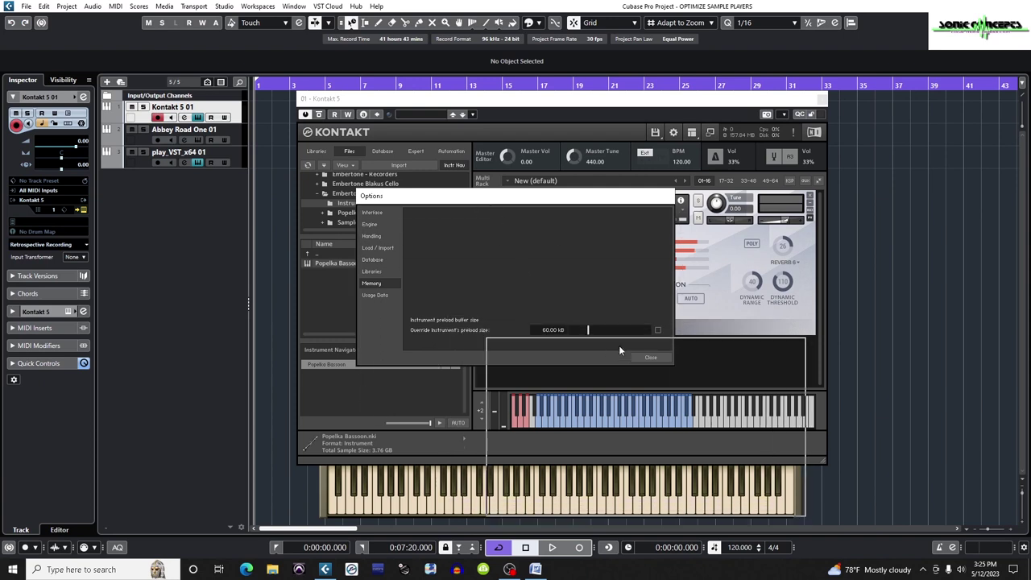
Step: Try the instrument preload size at 6 kB, then at the 240 kB maximum
drag(618, 350, 619, 351)
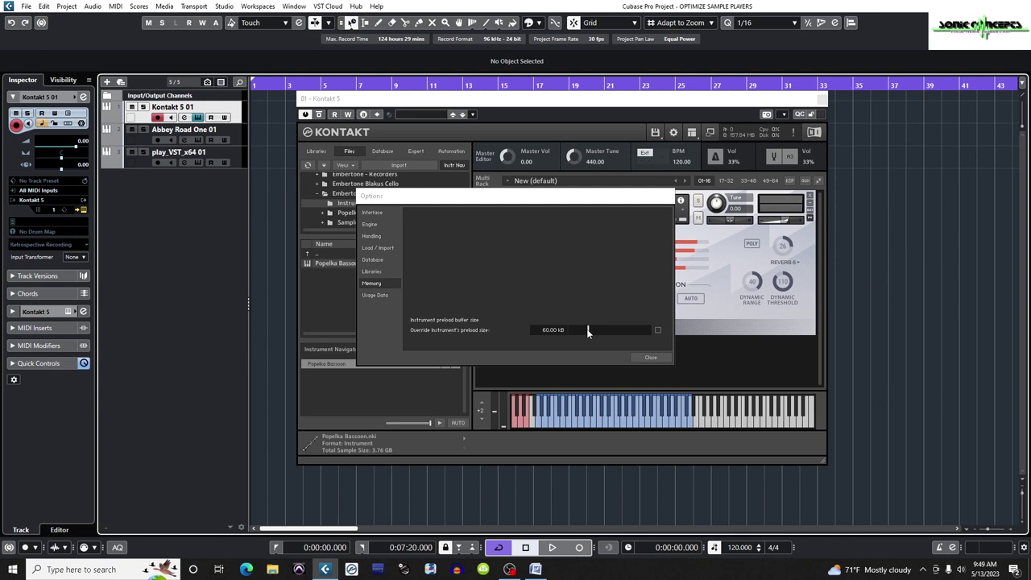
drag(586, 329, 505, 330)
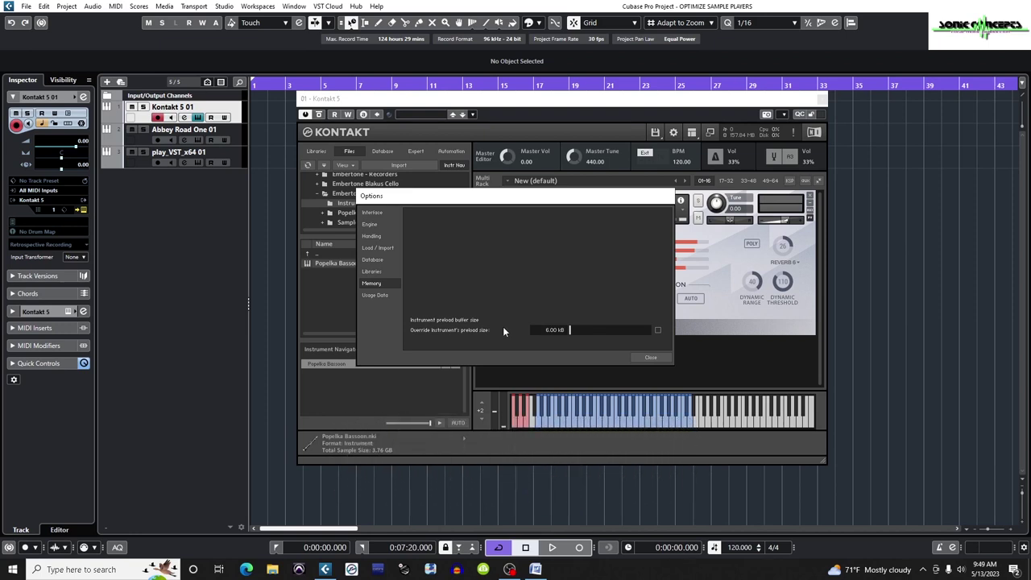
drag(556, 332, 670, 335)
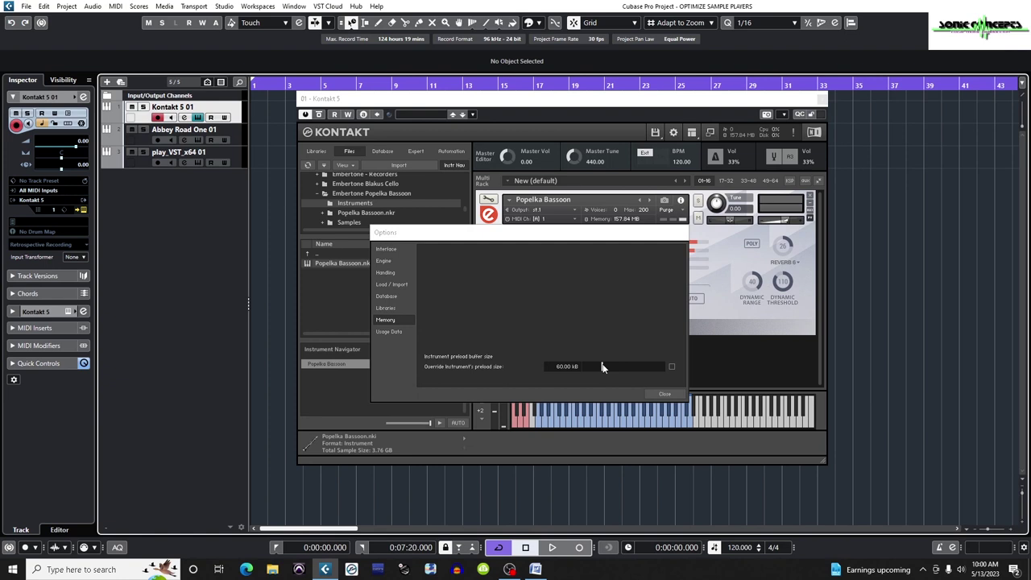
Step: Drop the preload to 6 kB, enable the override, raise it to 240 kB, then disable it
drag(602, 367, 550, 368)
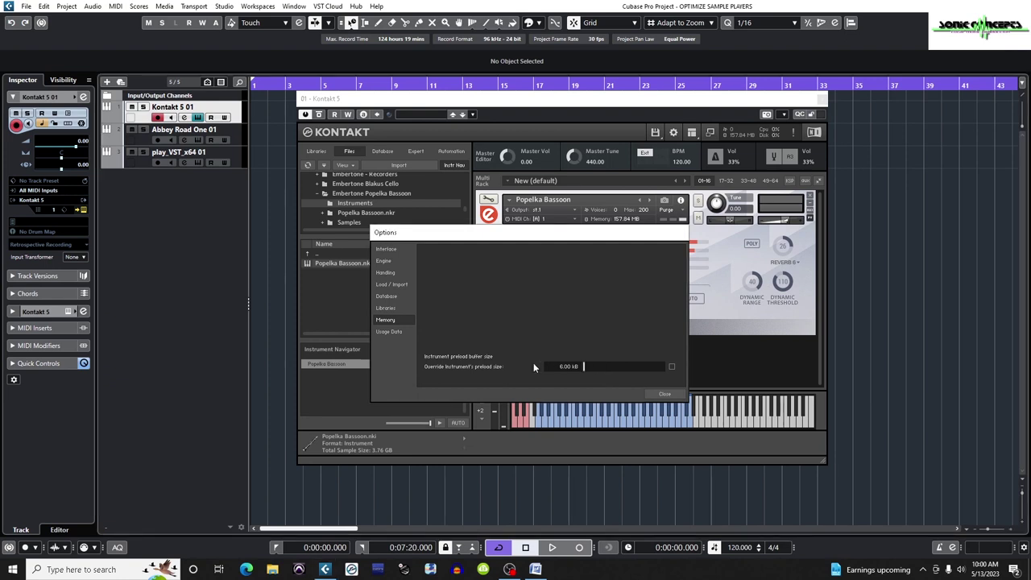
click(534, 367)
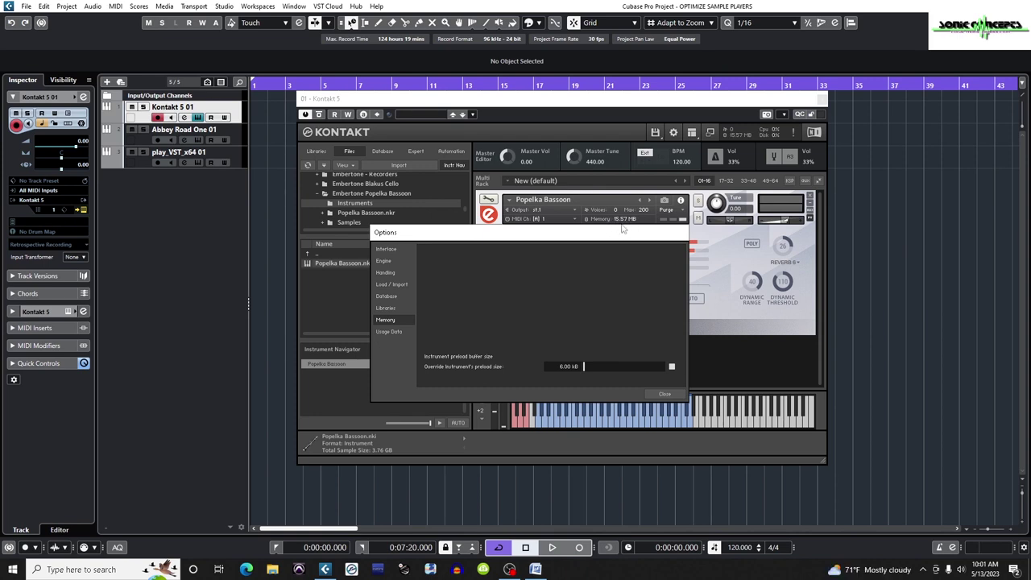
drag(586, 367, 664, 366)
click(668, 366)
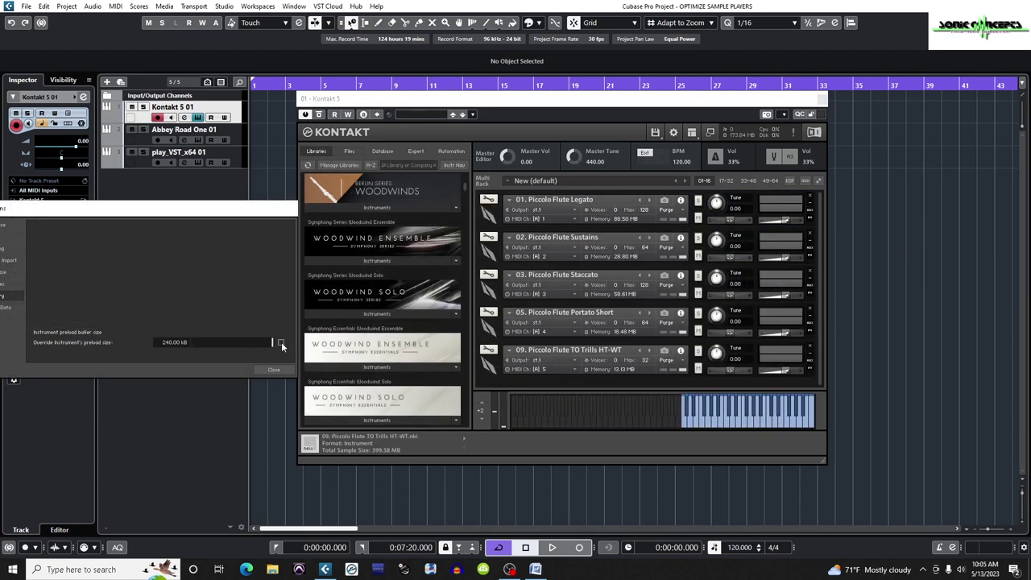
Step: Toggle the 240 kB preload override on, off and on again to compare piccolo memory use
click(280, 342)
click(280, 341)
click(280, 343)
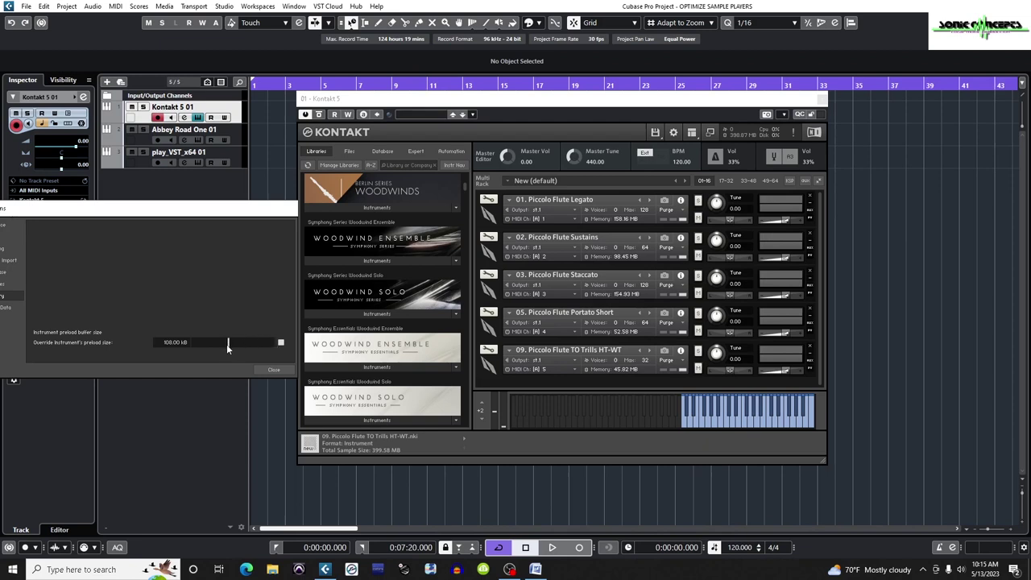
Step: Reduce the override preload size to 54 kB and close the Options dialog
drag(226, 343, 211, 346)
click(274, 370)
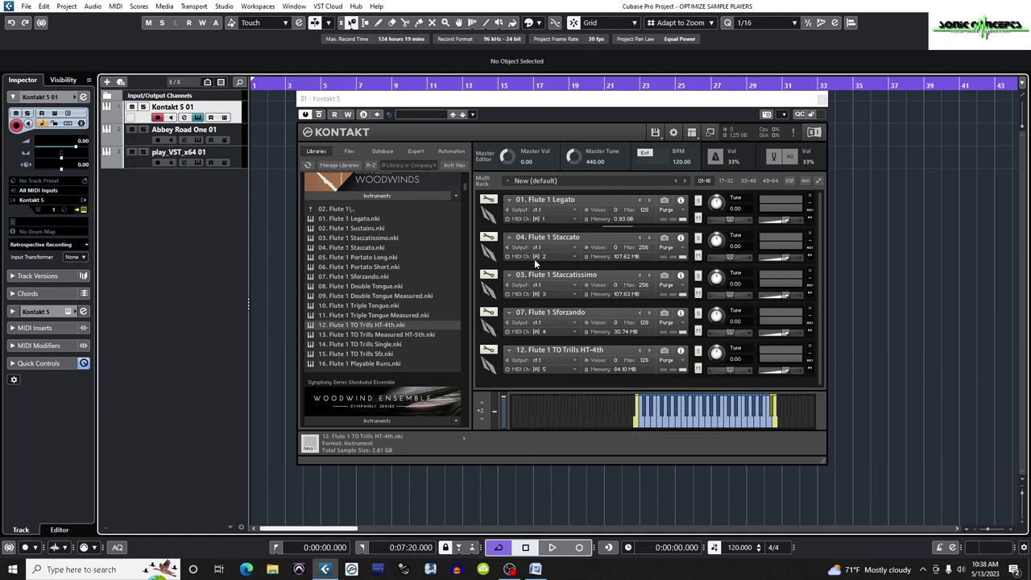
Step: Raise Flute 1 Legato's DFD preload buffer to 240 kB in its Instrument Options
click(488, 200)
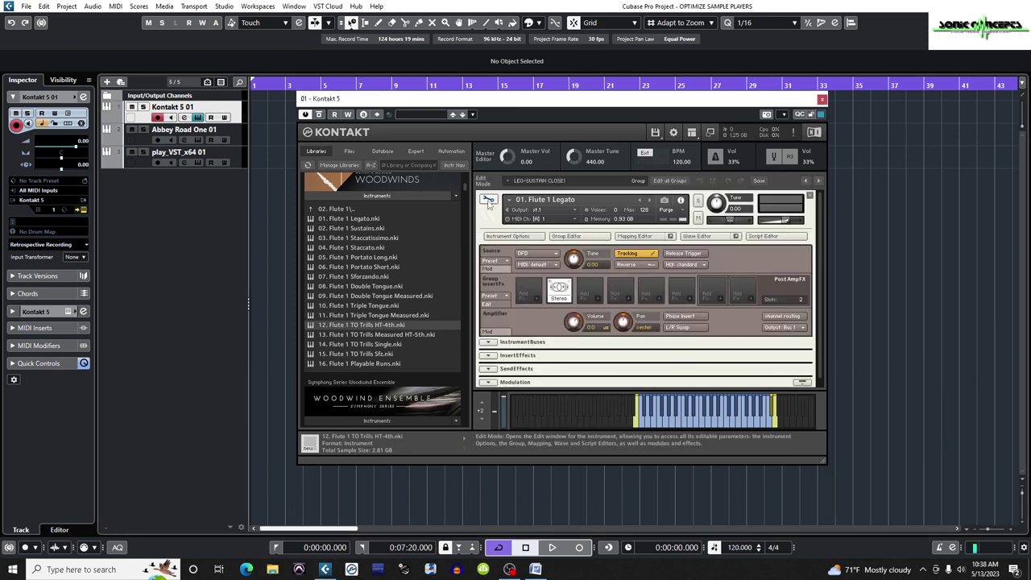
click(508, 236)
drag(541, 213, 584, 238)
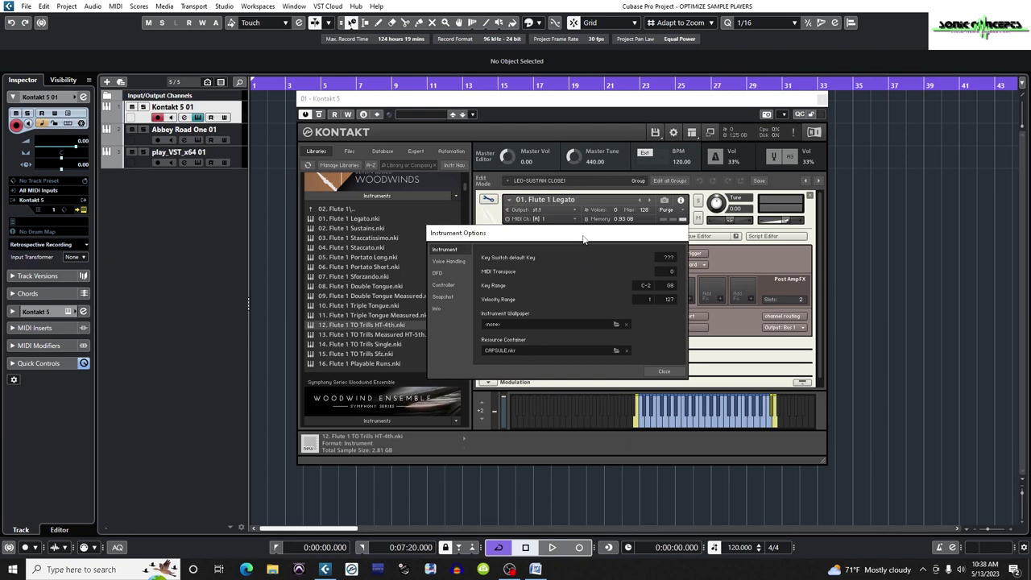
click(444, 272)
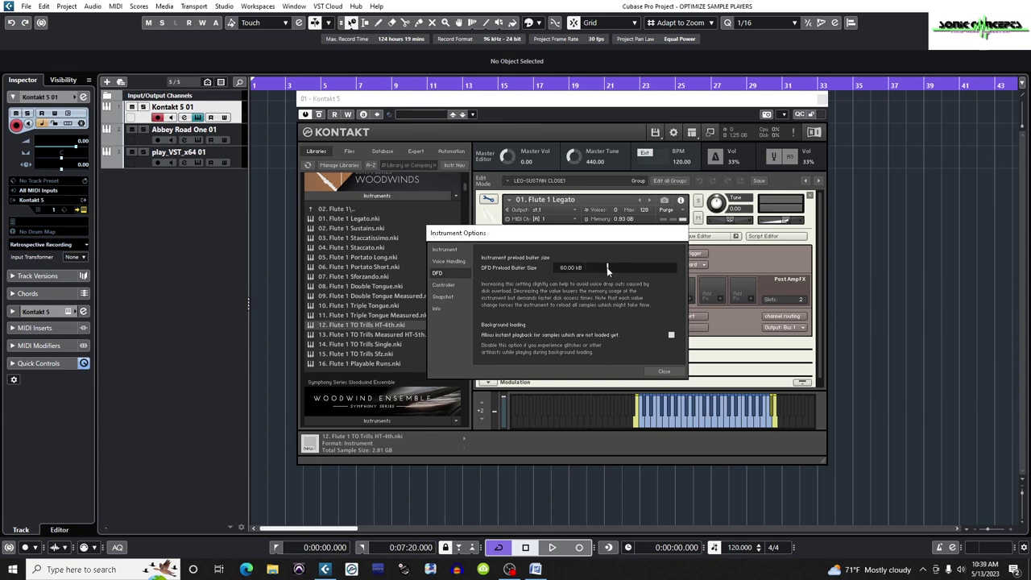
drag(611, 266, 675, 267)
click(662, 372)
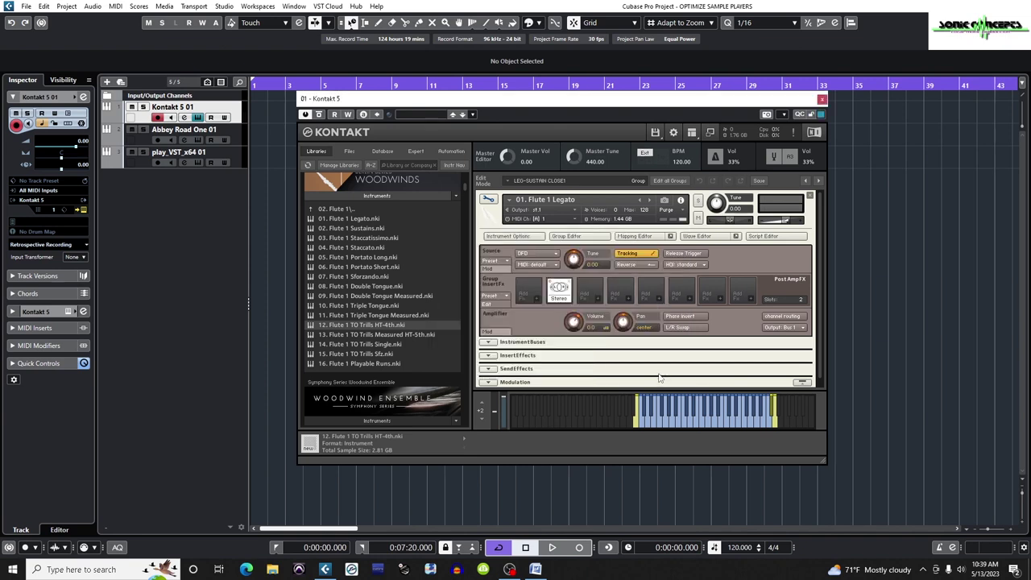
click(489, 202)
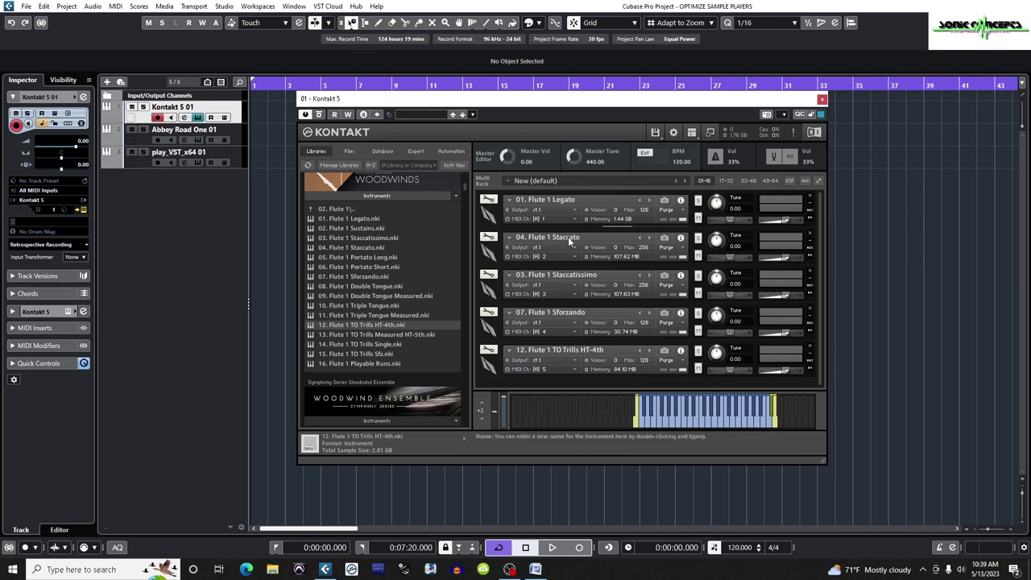
Step: Check Flute 1 Staccato's instrument options, then return to the rack
click(490, 239)
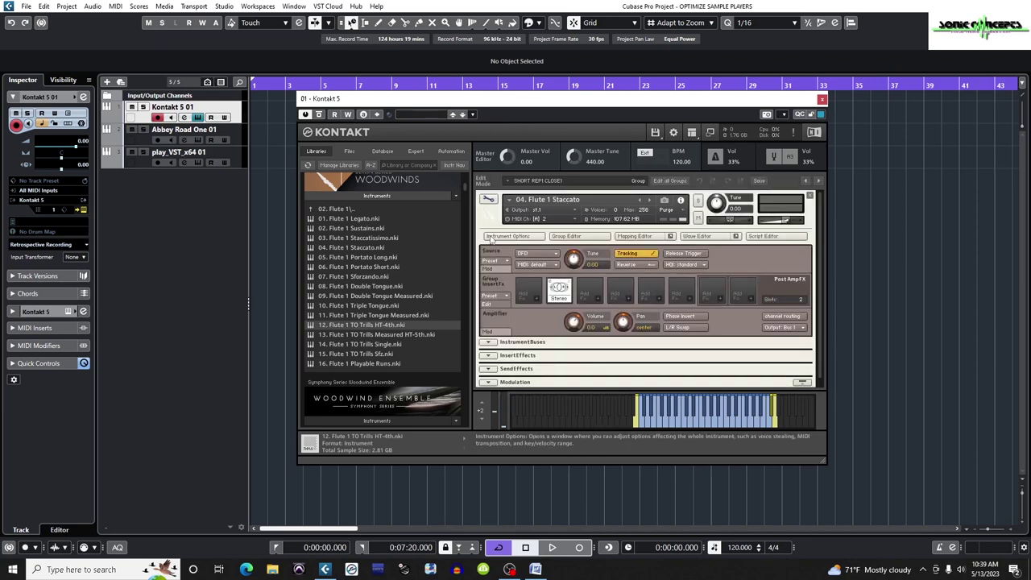
click(490, 236)
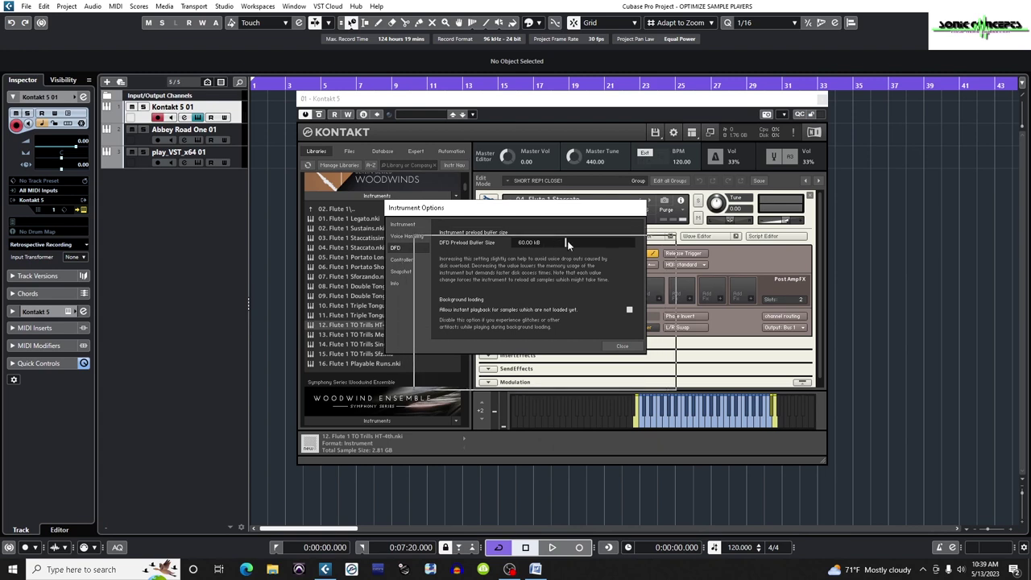
drag(567, 240, 610, 264)
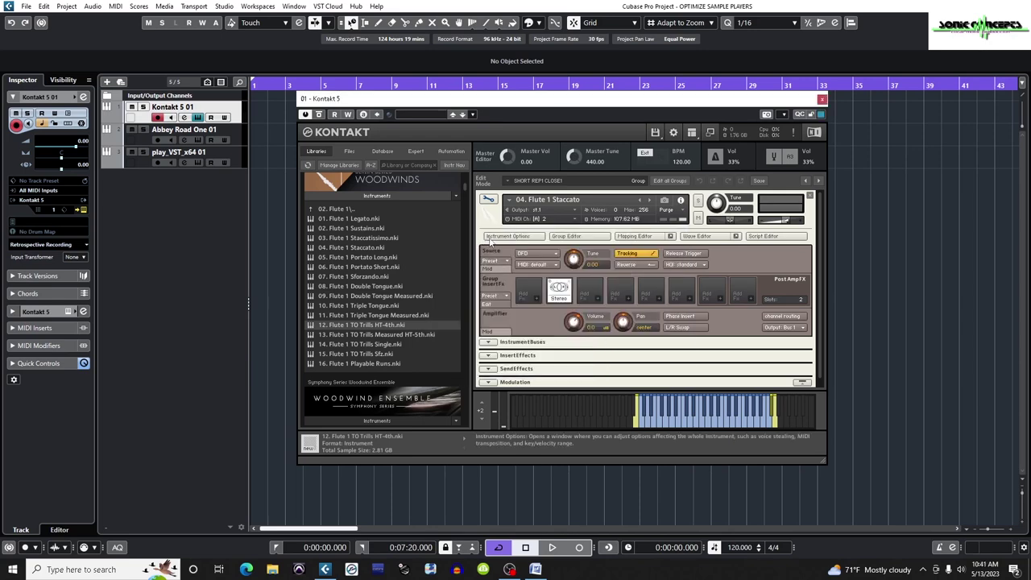
click(486, 202)
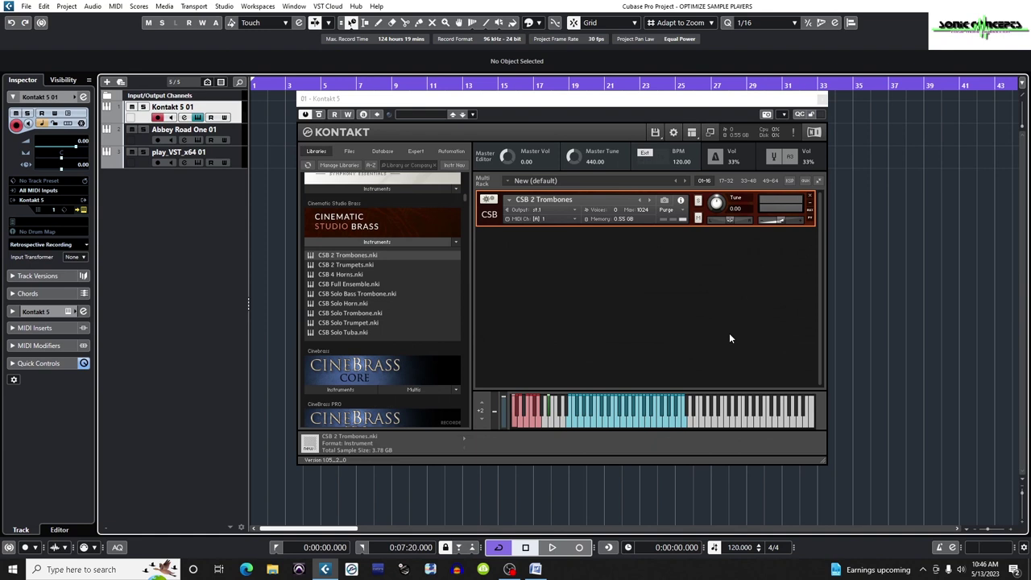
Step: Show the DFD preload buffer and background loading settings in the CSB 2 Trombones instrument options
click(488, 201)
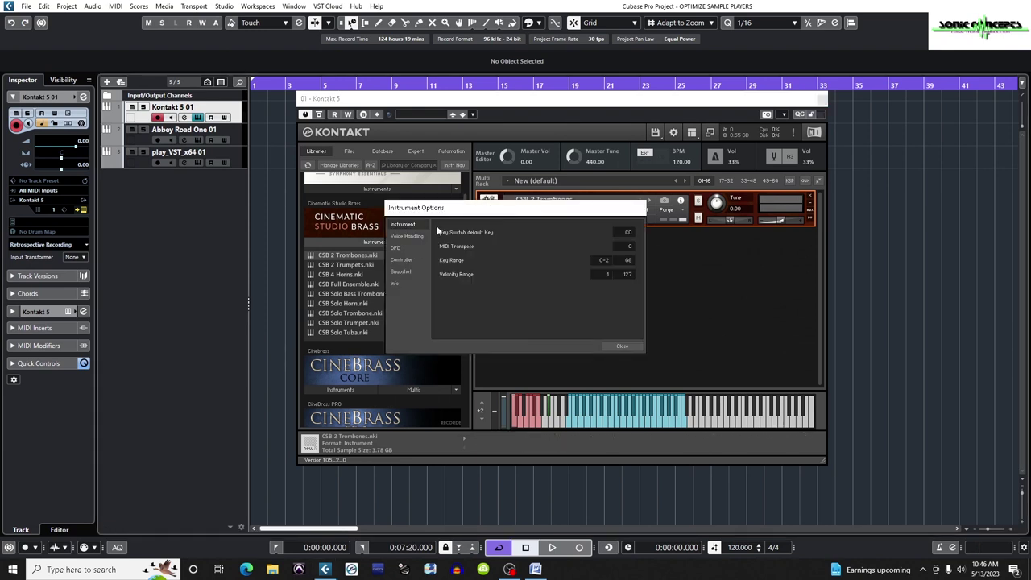
click(400, 248)
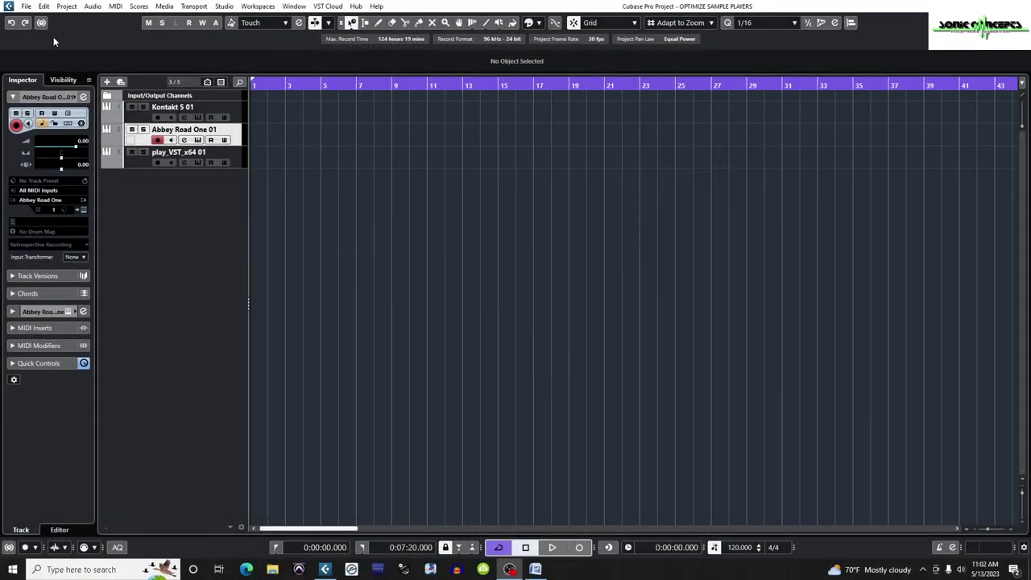
Step: Quit Cubase and launch Spitfire Audio from its Start menu folder
click(26, 6)
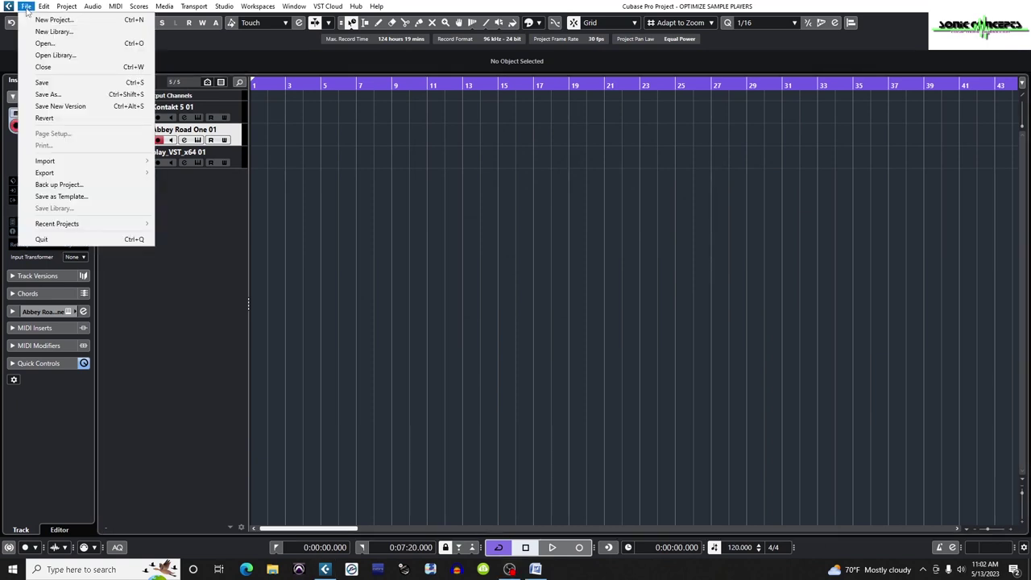
click(41, 240)
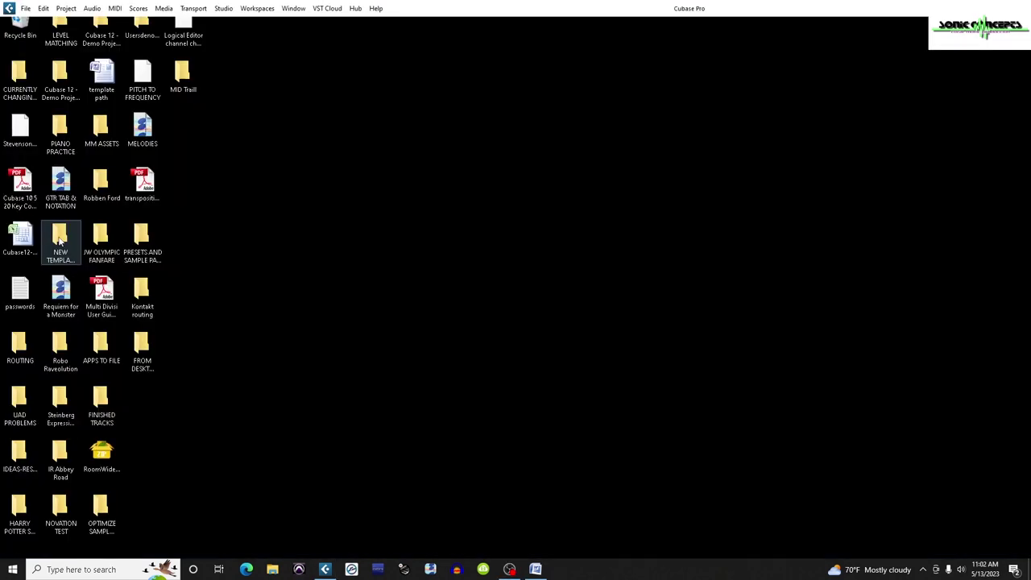
key(super)
click(109, 339)
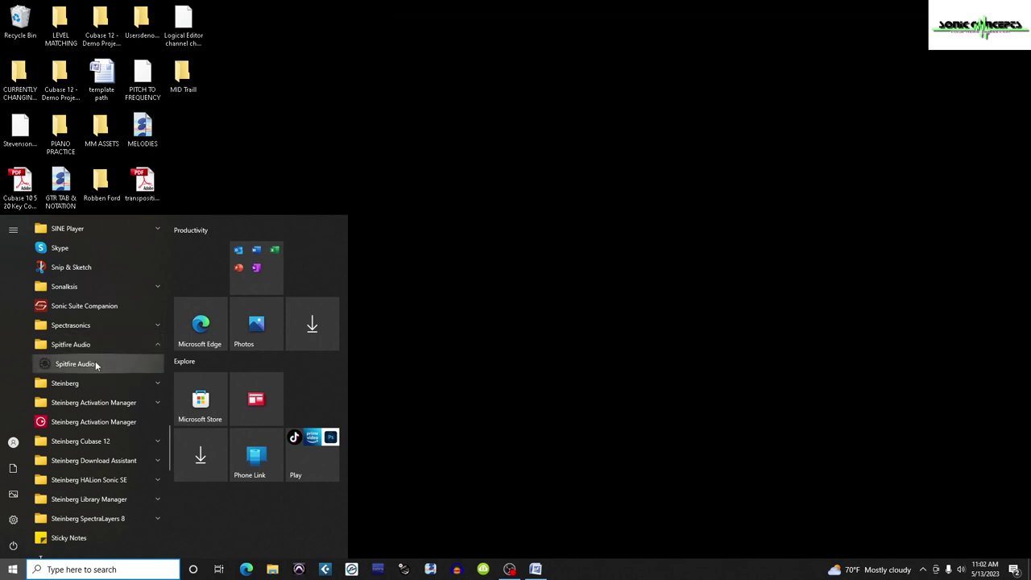
click(95, 364)
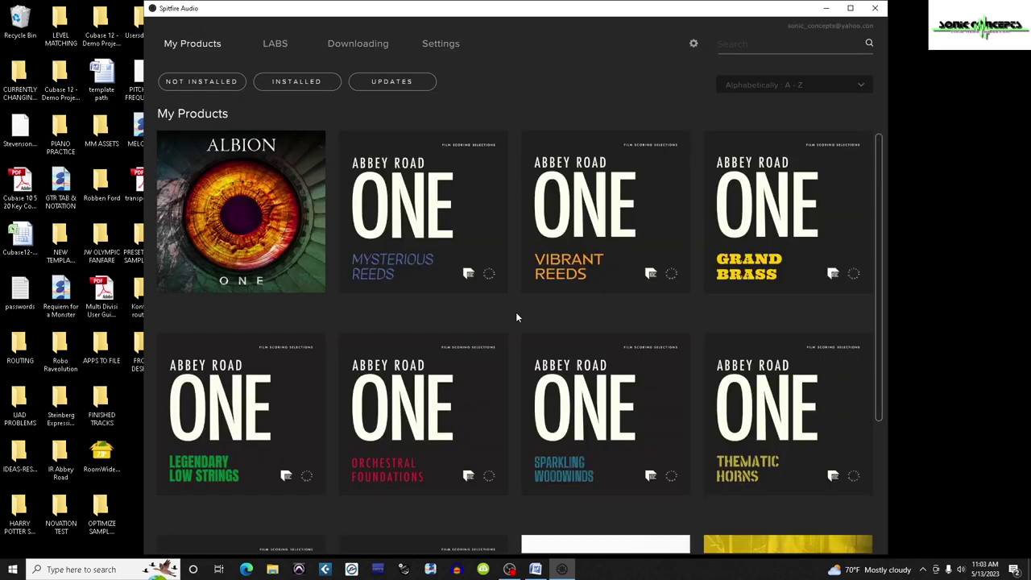
Step: Optimise the Abbey Road One Mysterious Reeds library
click(438, 206)
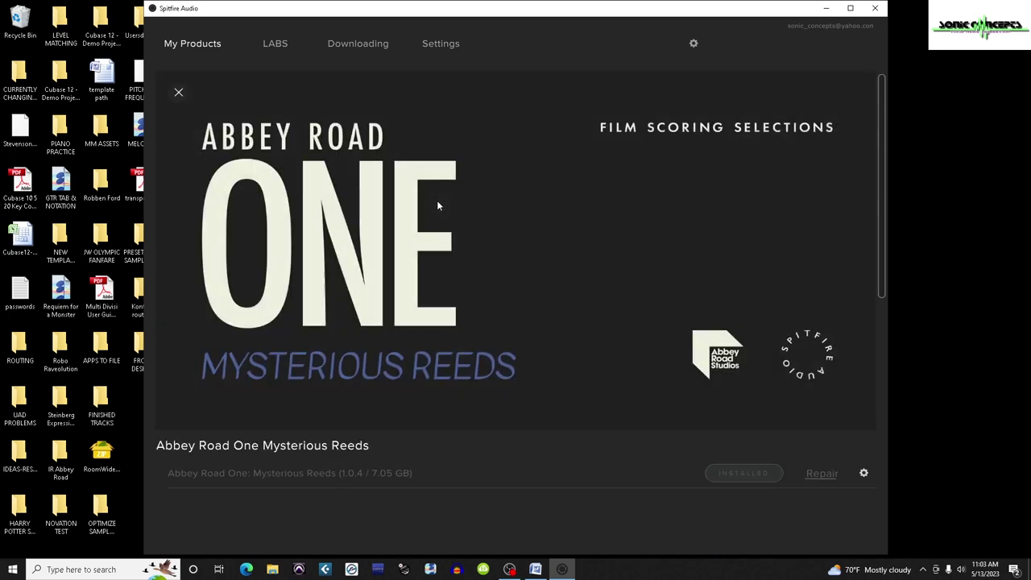
click(863, 475)
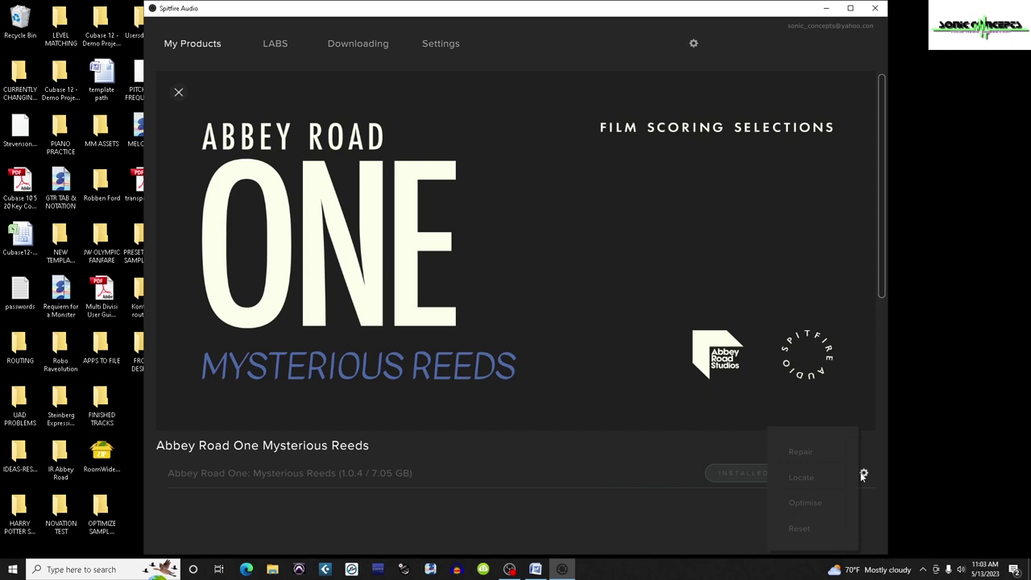
click(805, 501)
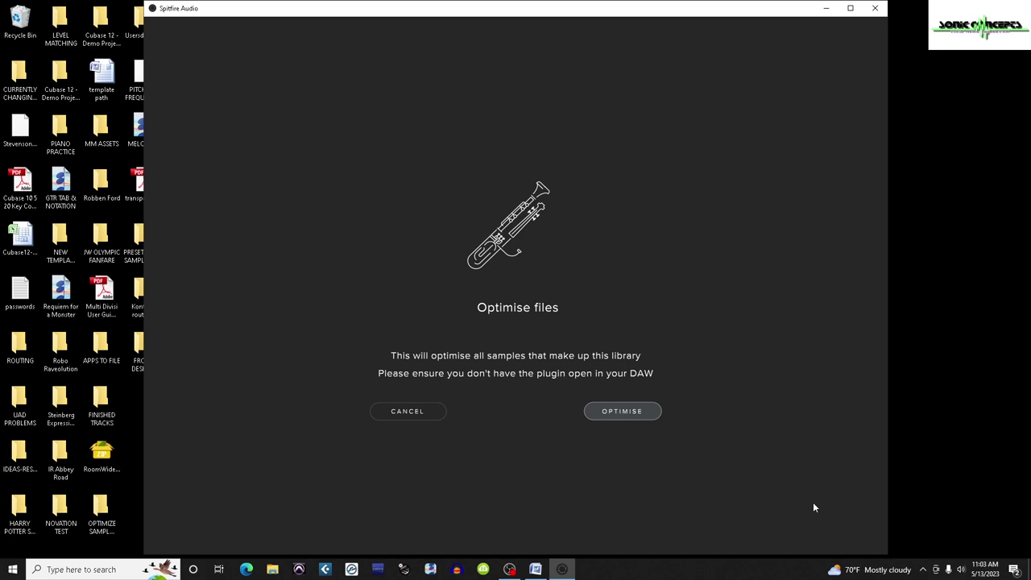
click(639, 414)
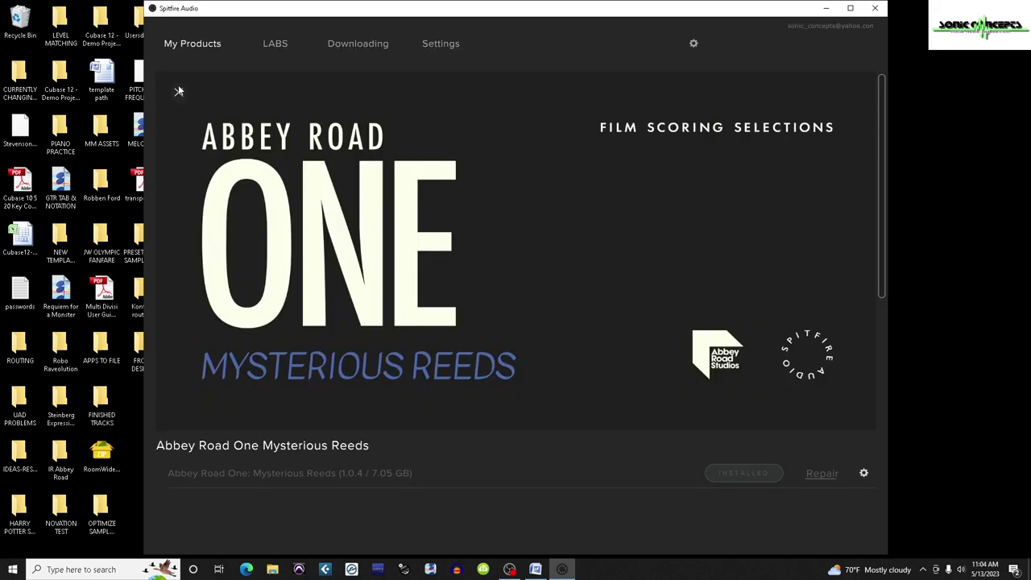
Step: Optimise the Vibrant Reeds library, then close Spitfire Audio
click(178, 95)
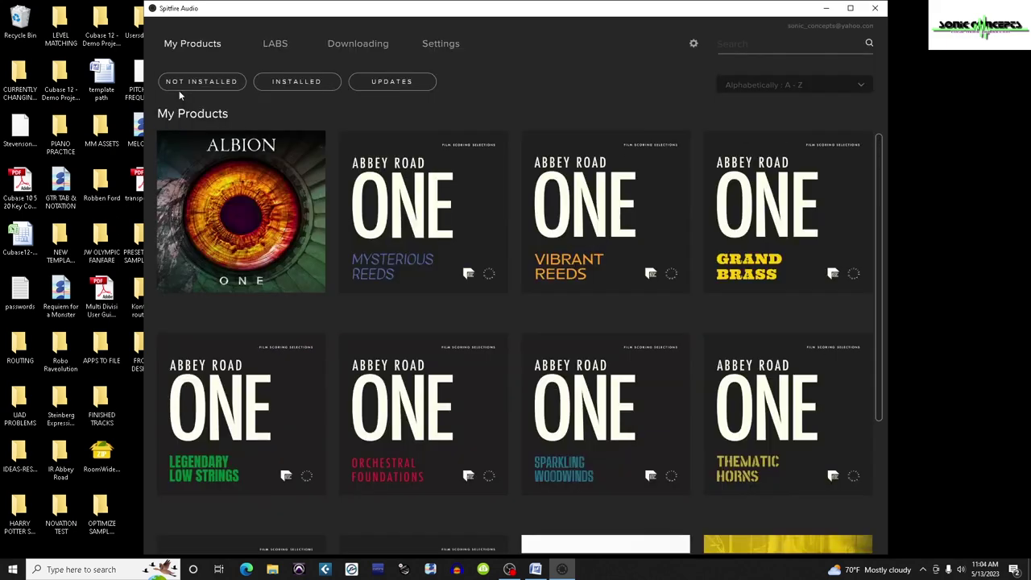
click(608, 228)
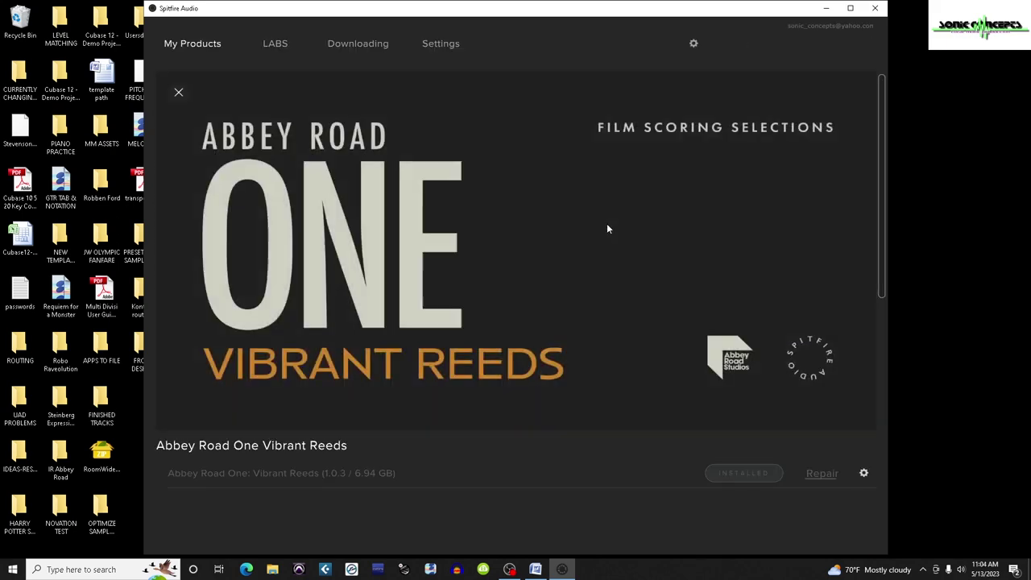
click(863, 475)
click(810, 502)
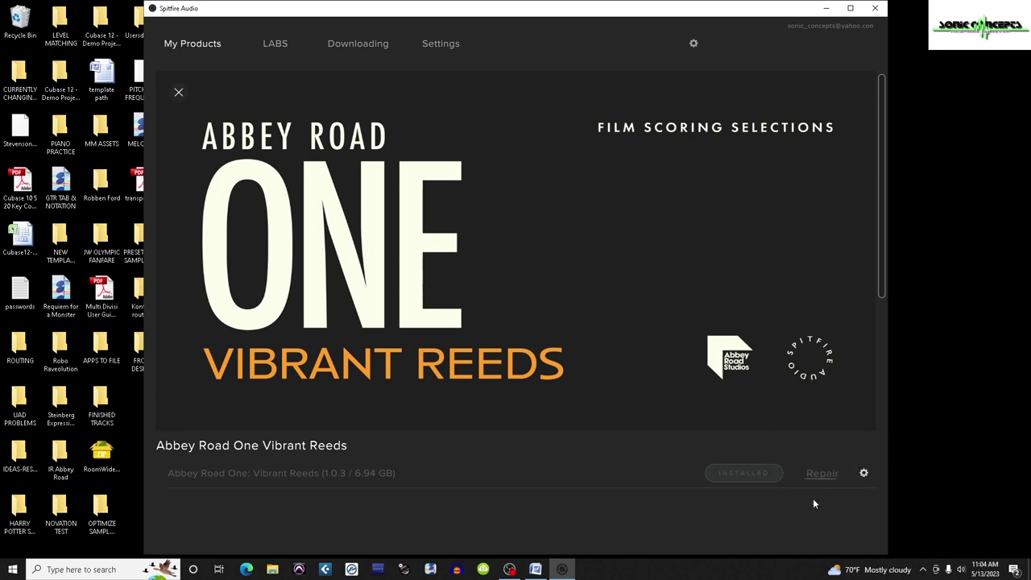
click(638, 409)
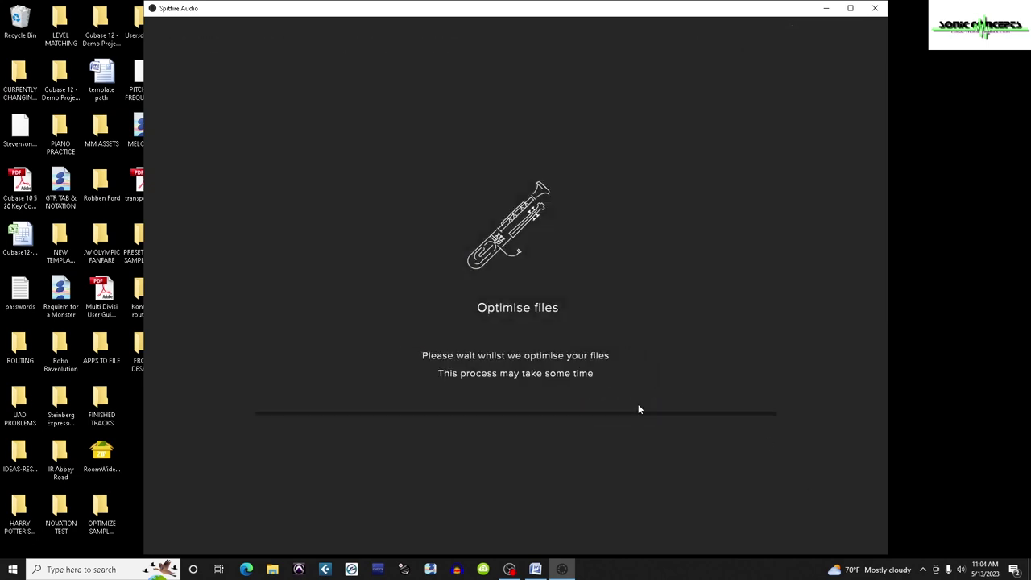
click(876, 8)
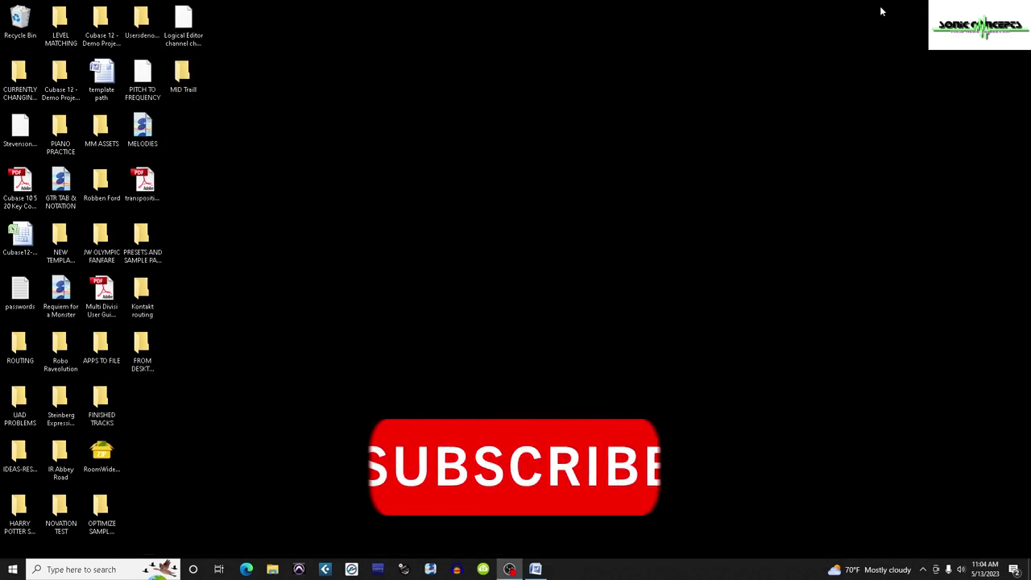
Step: Restart Cubase, reopen OPTIMIZE SAMPLE PLAYERS, and show the Abbey Road One instrument window
click(324, 569)
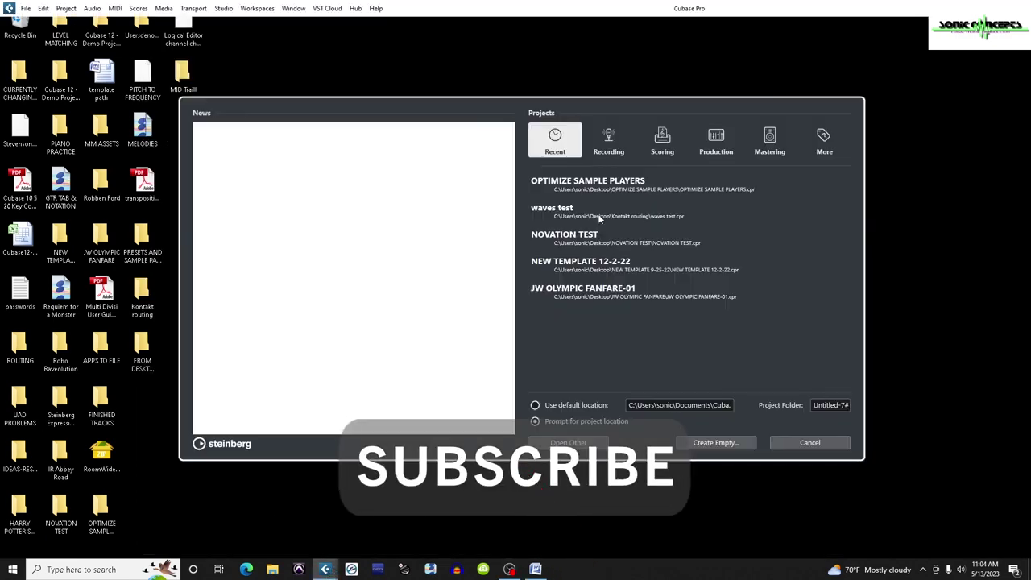
double_click(611, 182)
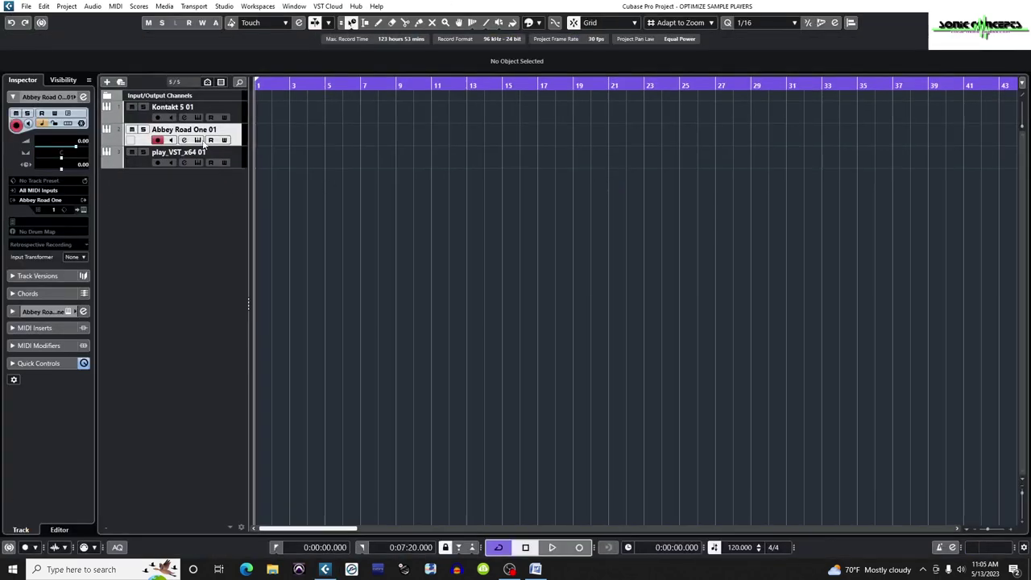
click(200, 140)
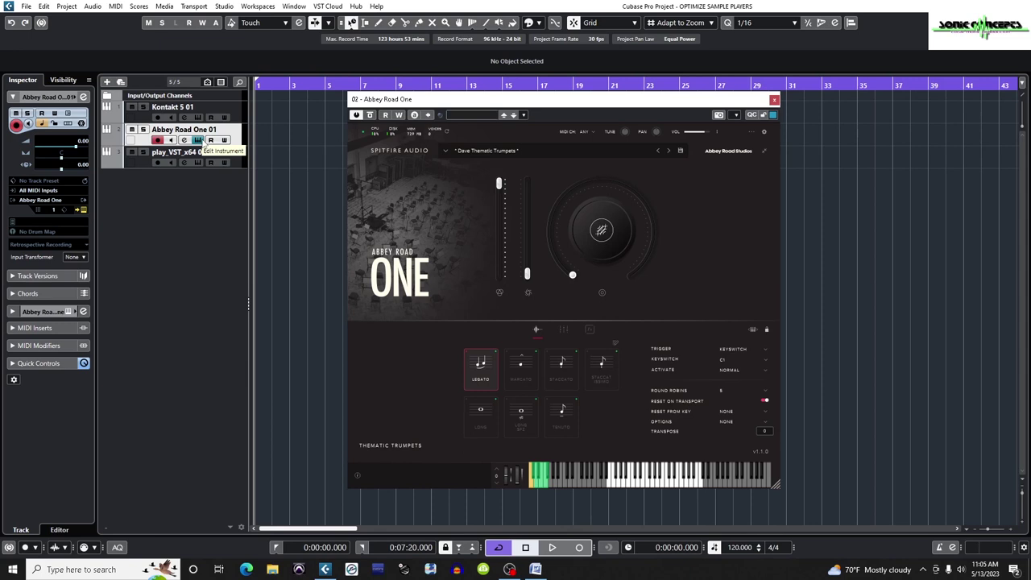
Step: Change the player's Maximum Voices audio setting to 2 and save
click(764, 133)
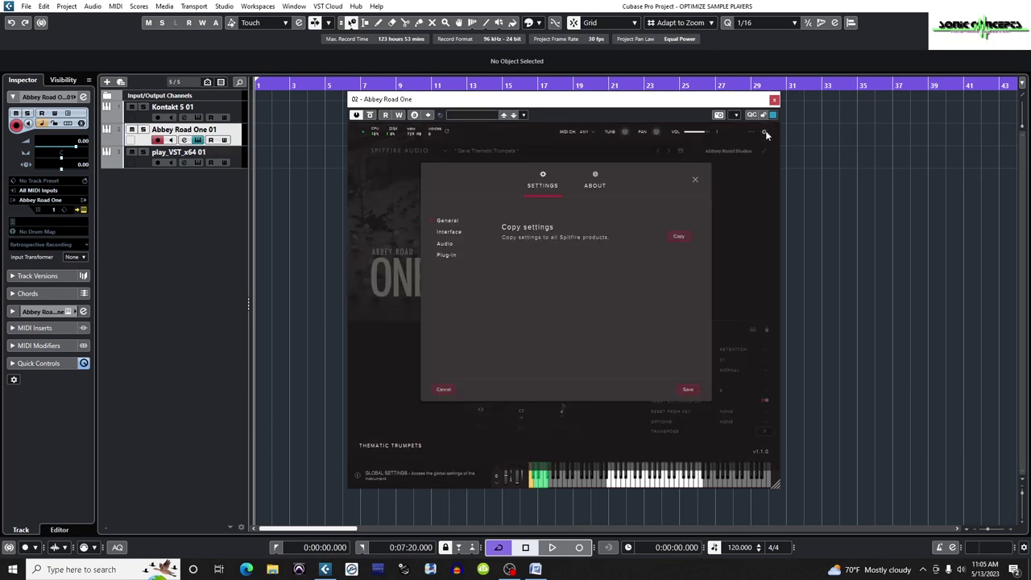
click(442, 243)
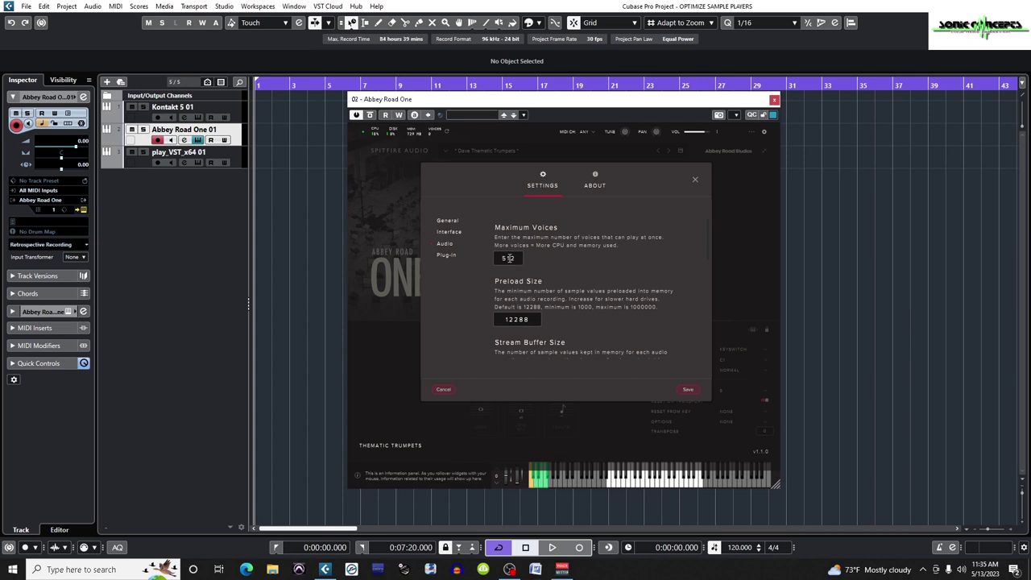
double_click(508, 257)
text(2)
click(688, 389)
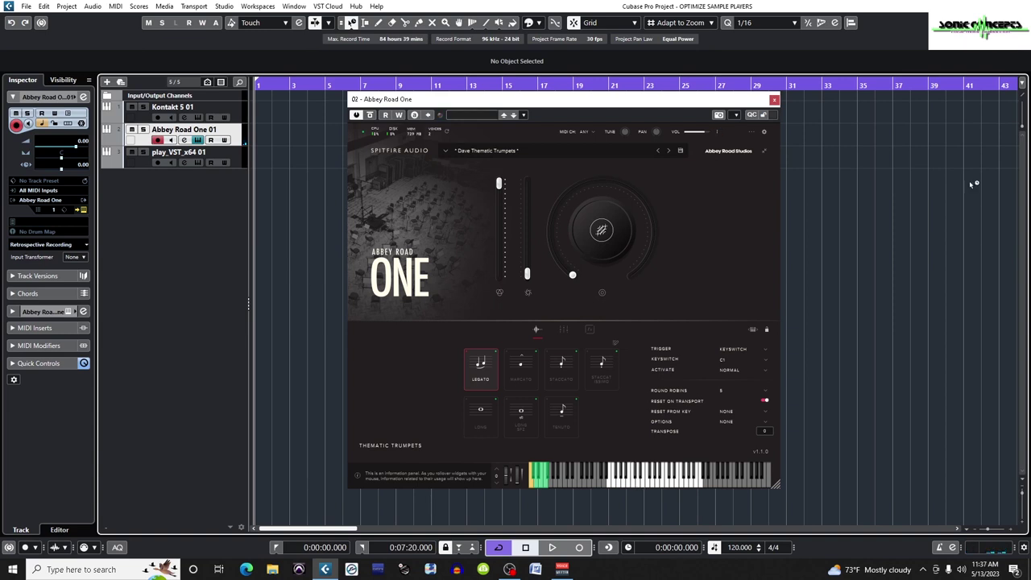
Step: Set Maximum Voices to 512 and save the settings
click(763, 131)
click(505, 258)
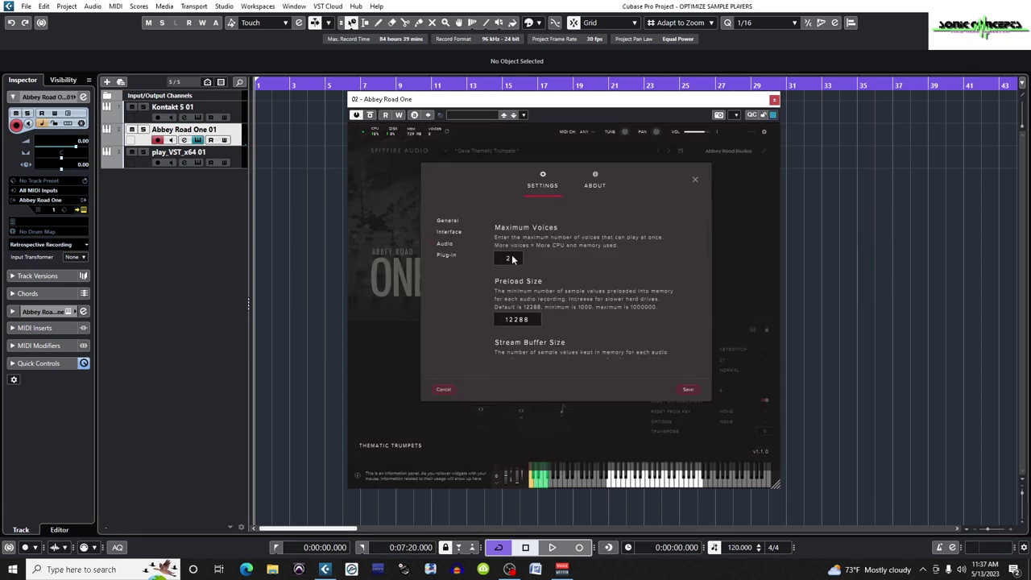
text(512)
click(688, 390)
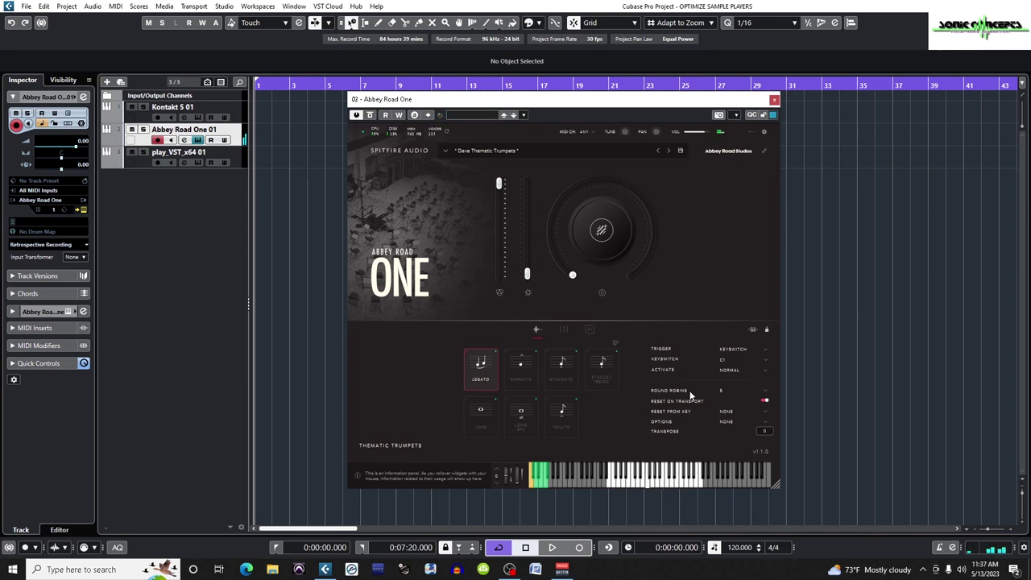
Step: Set Maximum Voices to 512 and Preload Size from 12288 to 20000, then save
click(763, 131)
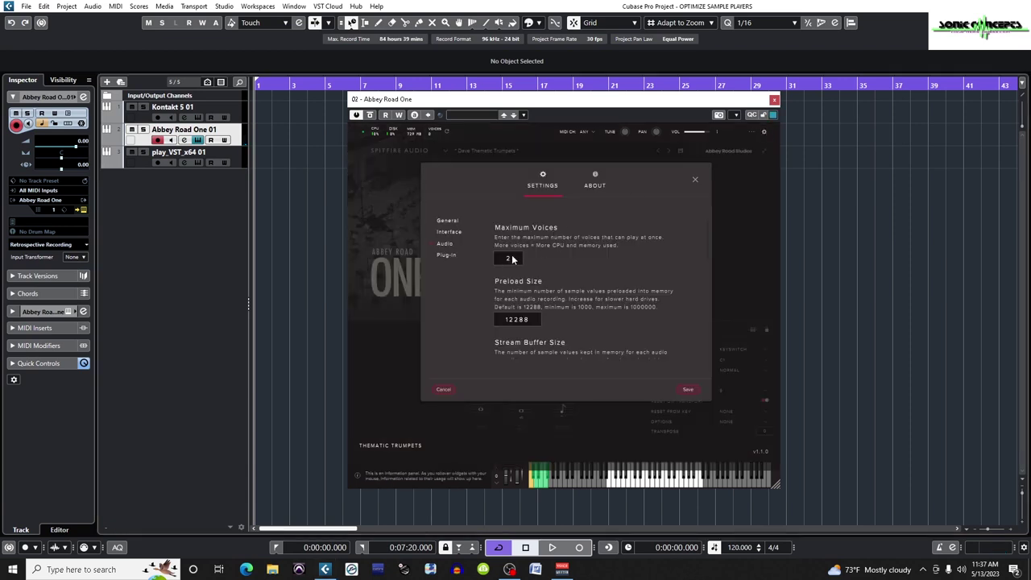
key(BackSpace)
text(512)
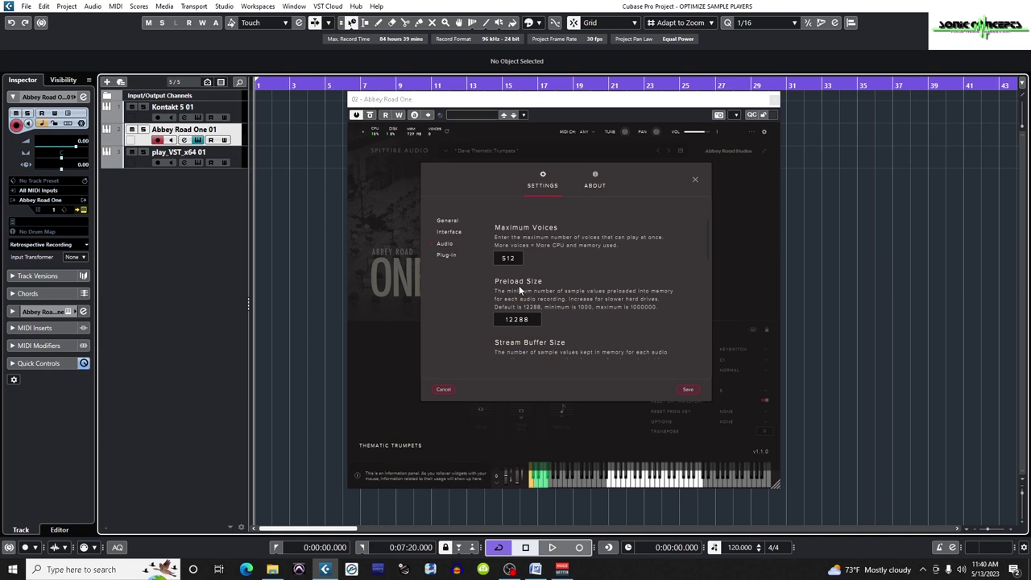
double_click(519, 319)
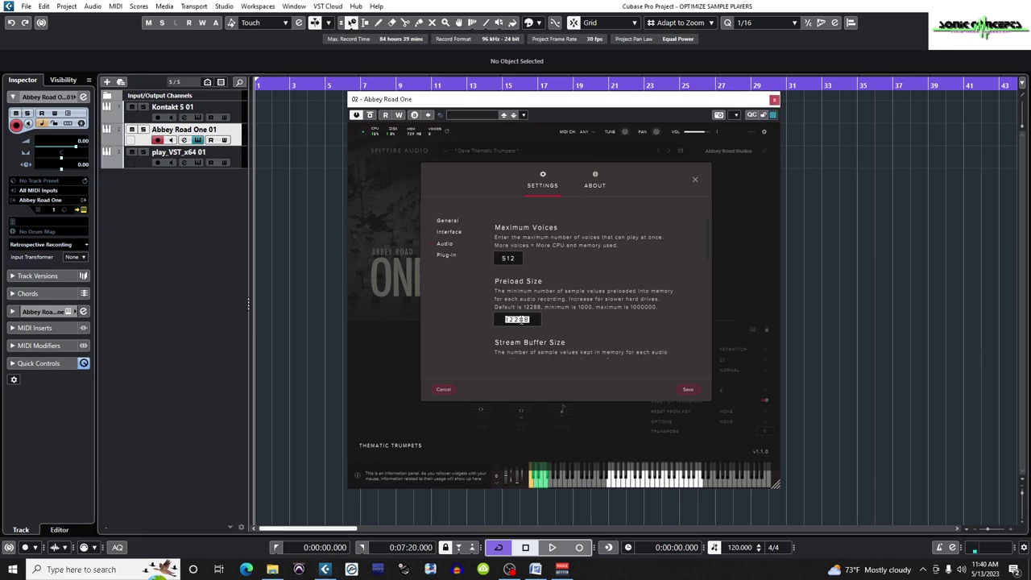
text(20000)
click(687, 390)
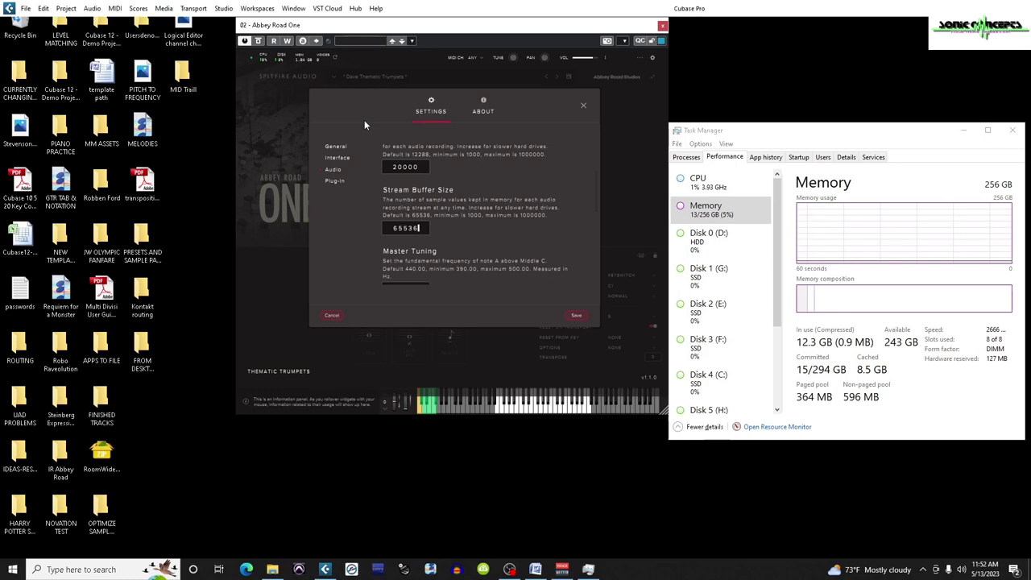
Step: Try a Stream Buffer Size of 1000000, then restore the default 65536 and save
double_click(405, 228)
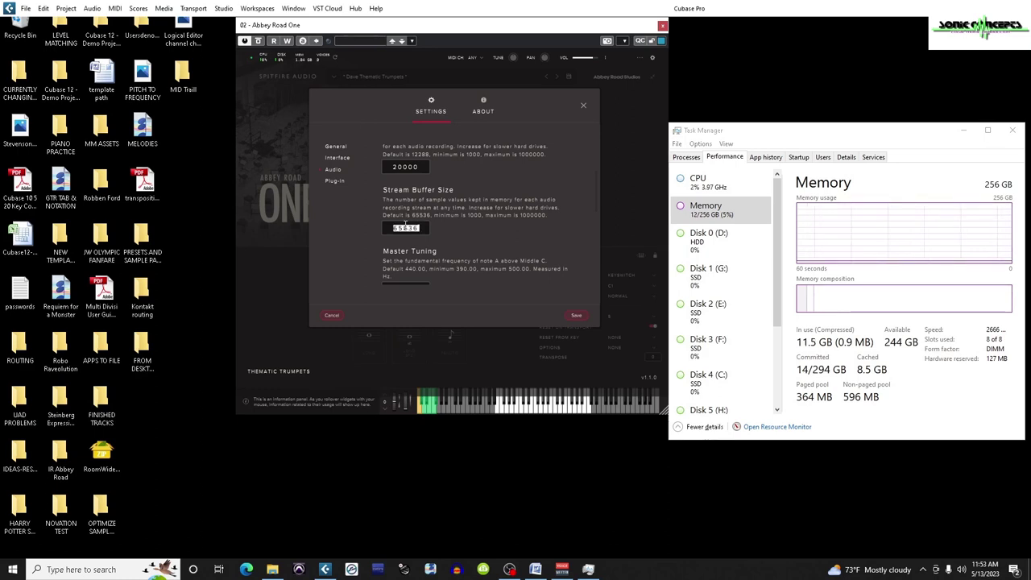
key(BackSpace)
text(1000000)
click(573, 315)
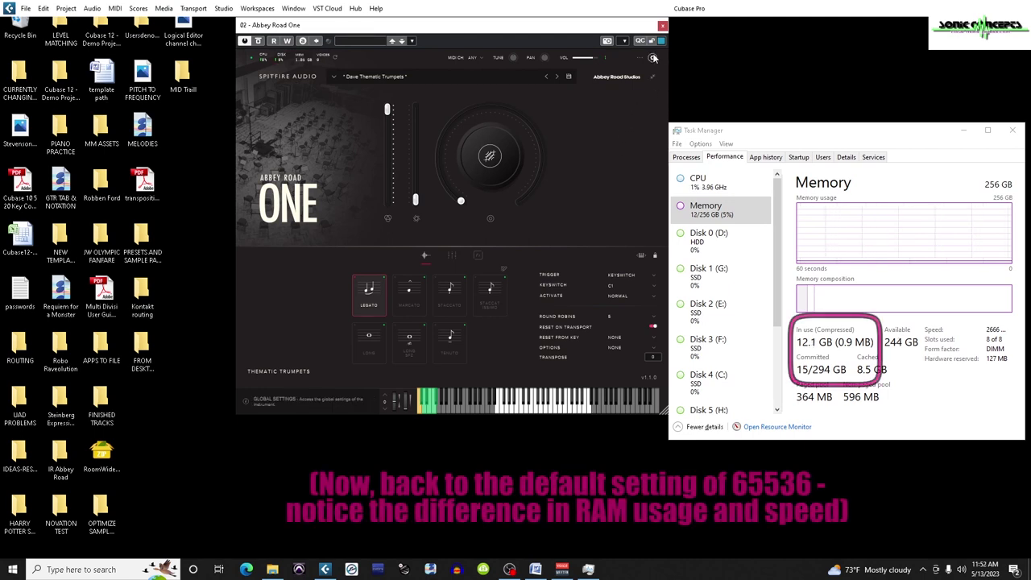
click(654, 58)
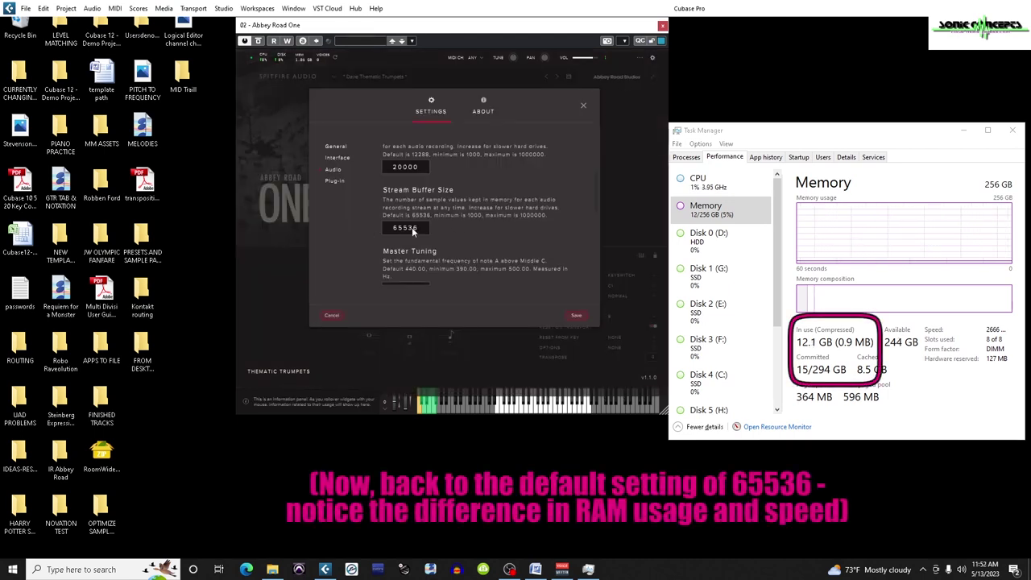
click(576, 317)
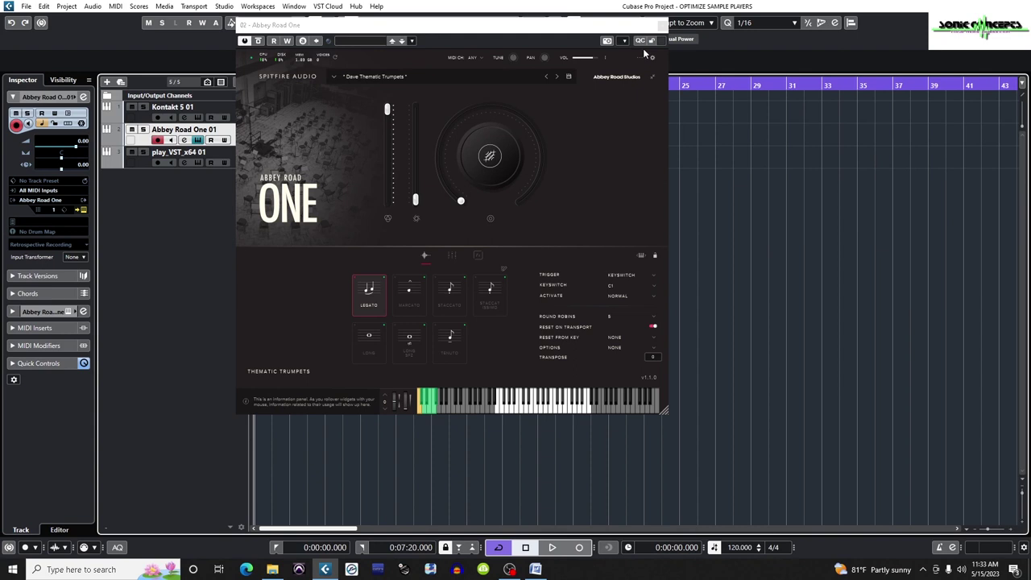
click(652, 57)
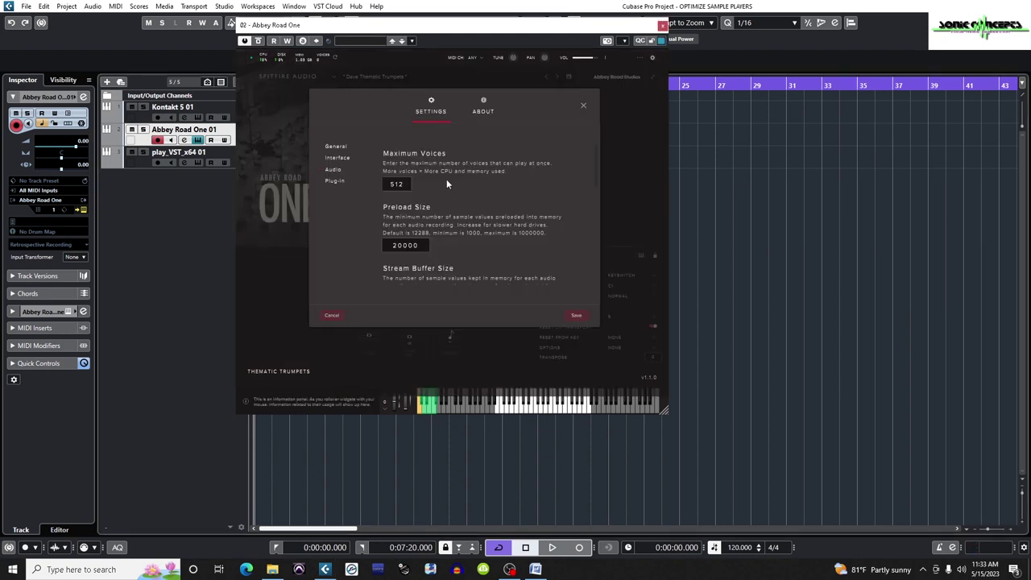
scroll(461, 179, down, 6)
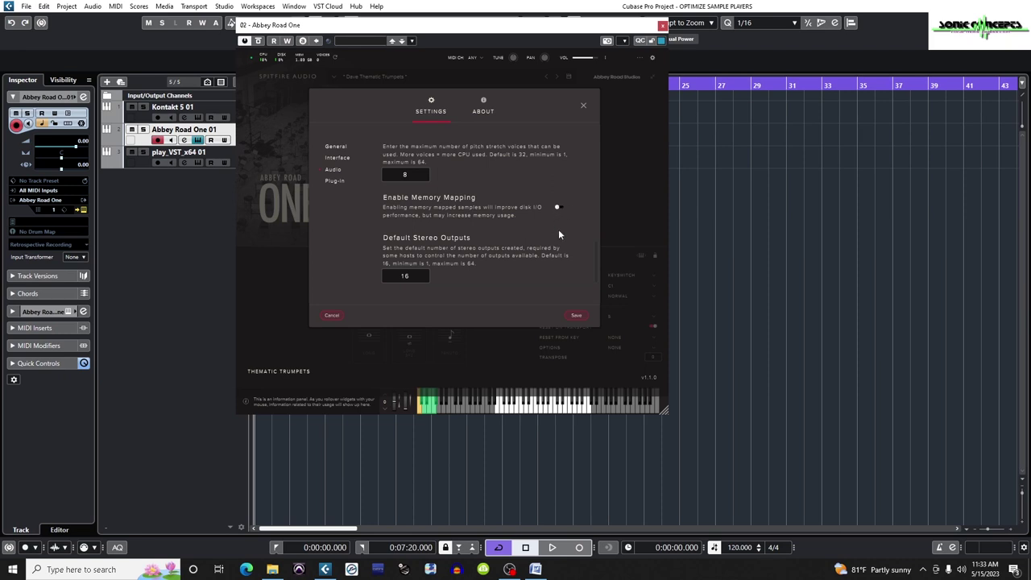
click(573, 317)
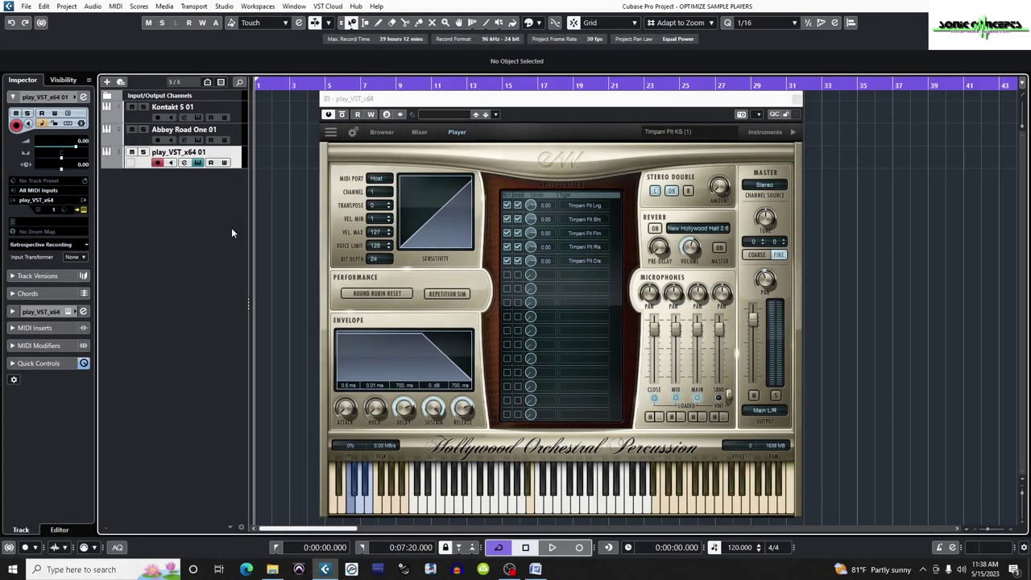
click(331, 131)
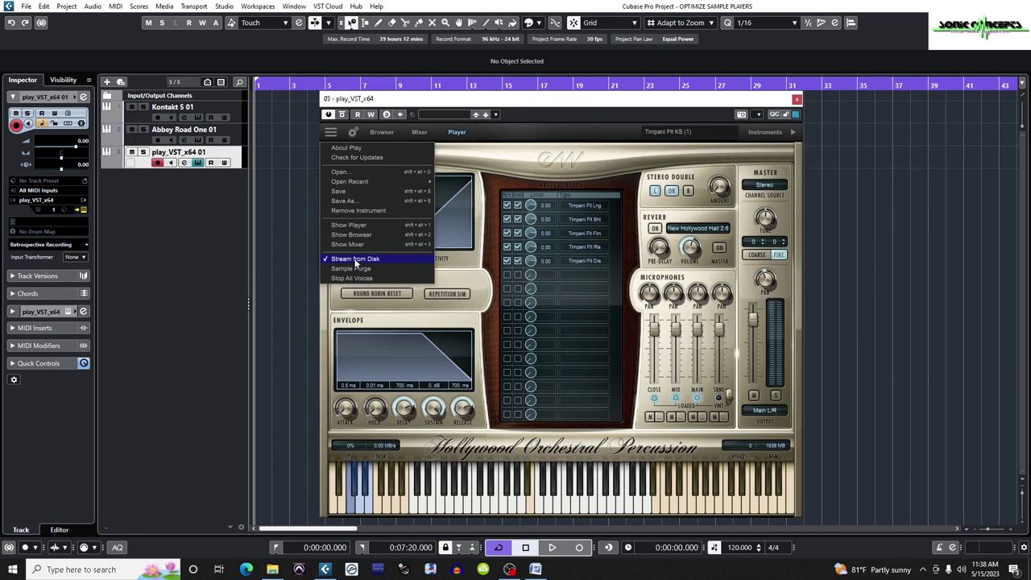
click(331, 132)
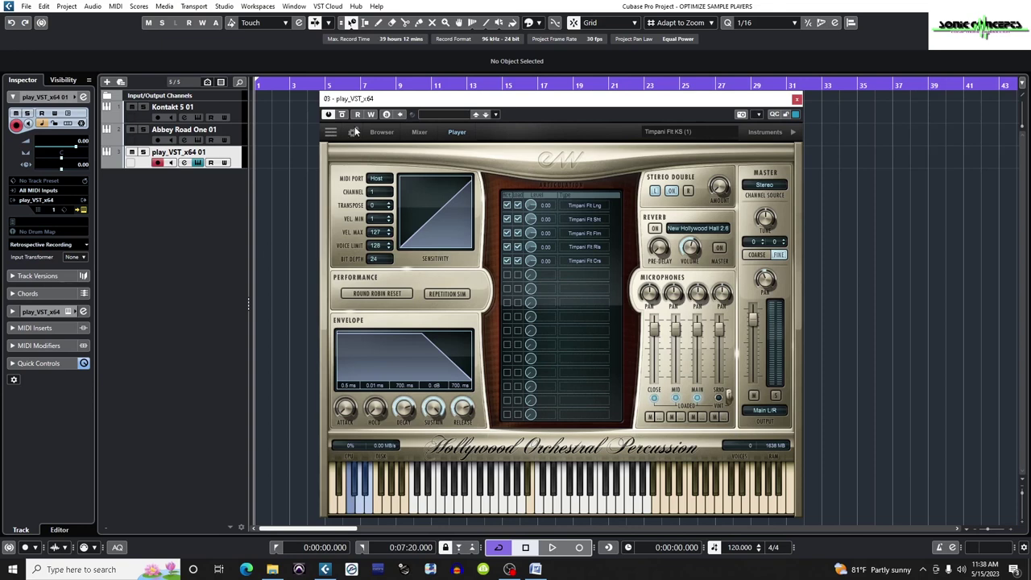
Step: Raise Play's SSD1 streaming cache level to 2, review Processing settings, and close
click(353, 131)
click(491, 186)
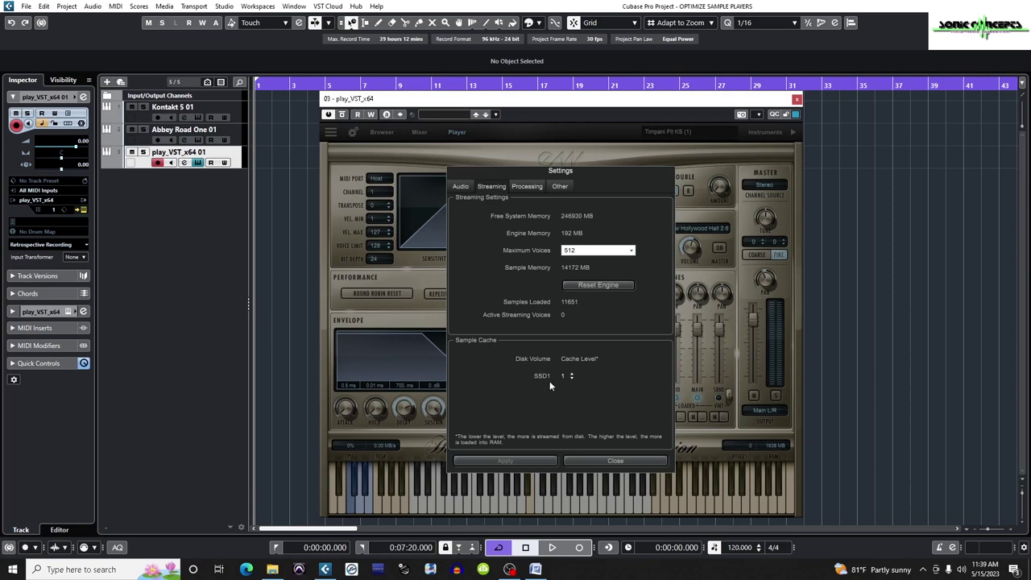
click(571, 373)
click(528, 187)
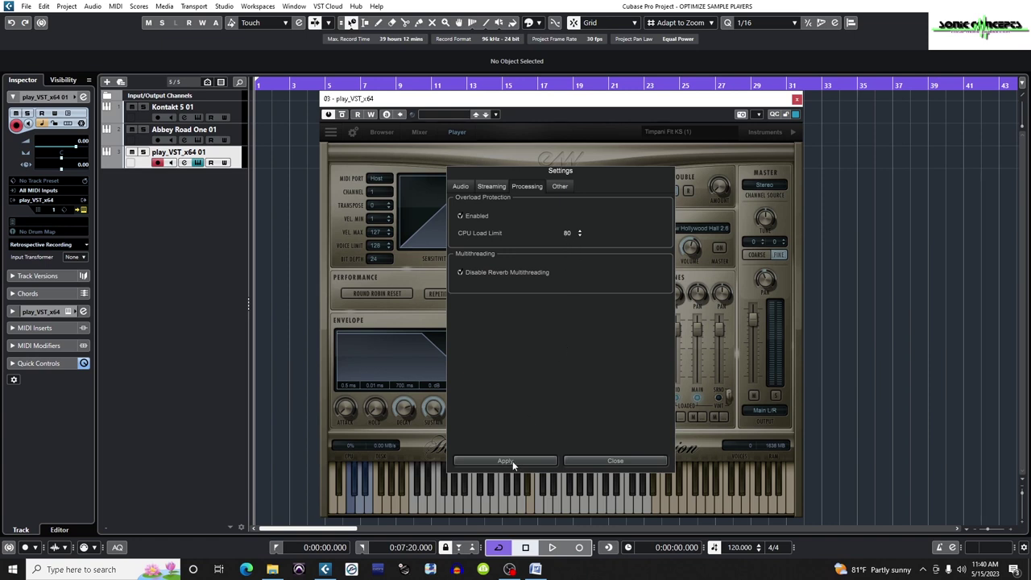
click(586, 464)
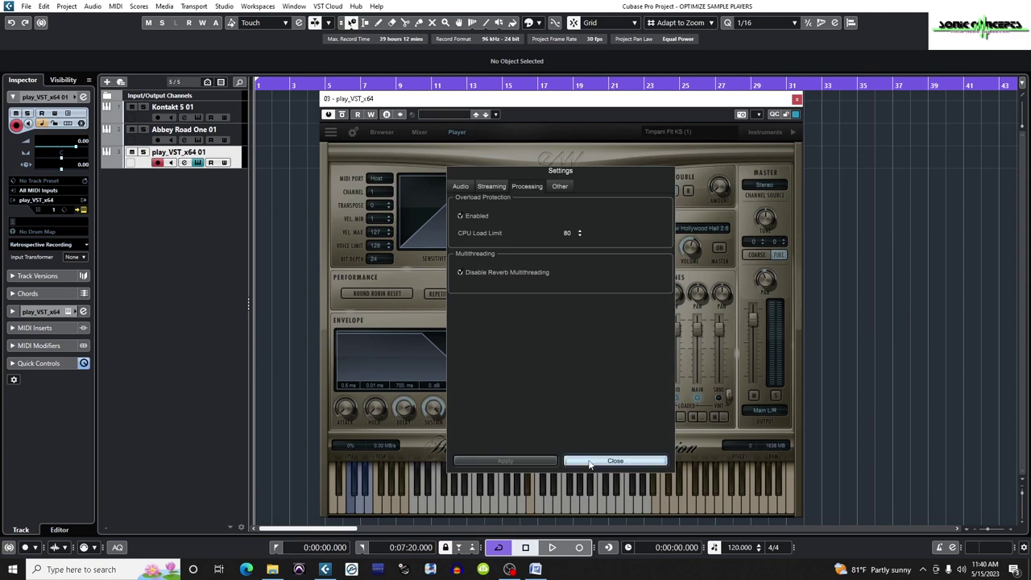